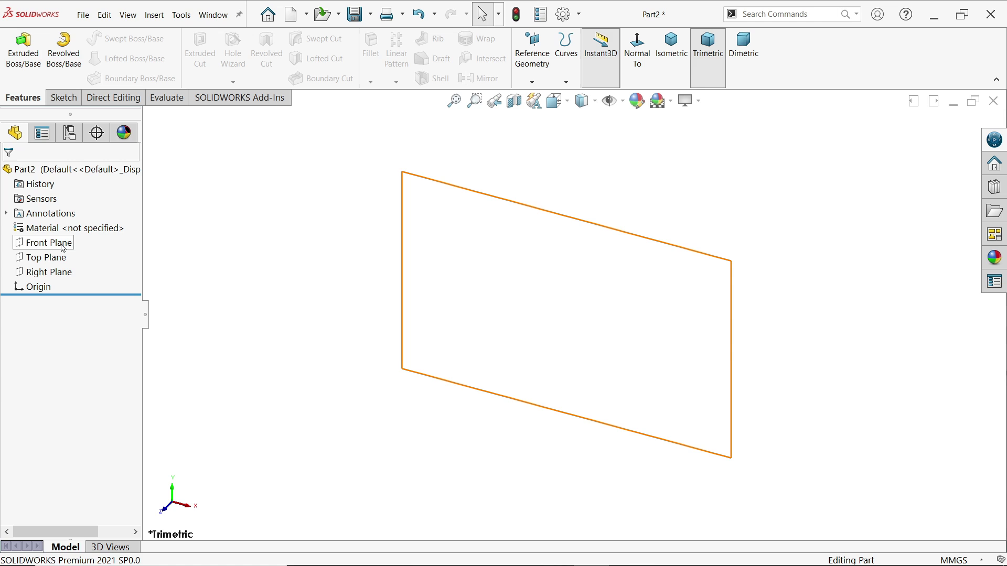
Step: Start a sketch on the Front Plane and draw a corner rectangle from the origin
right_click(62, 247)
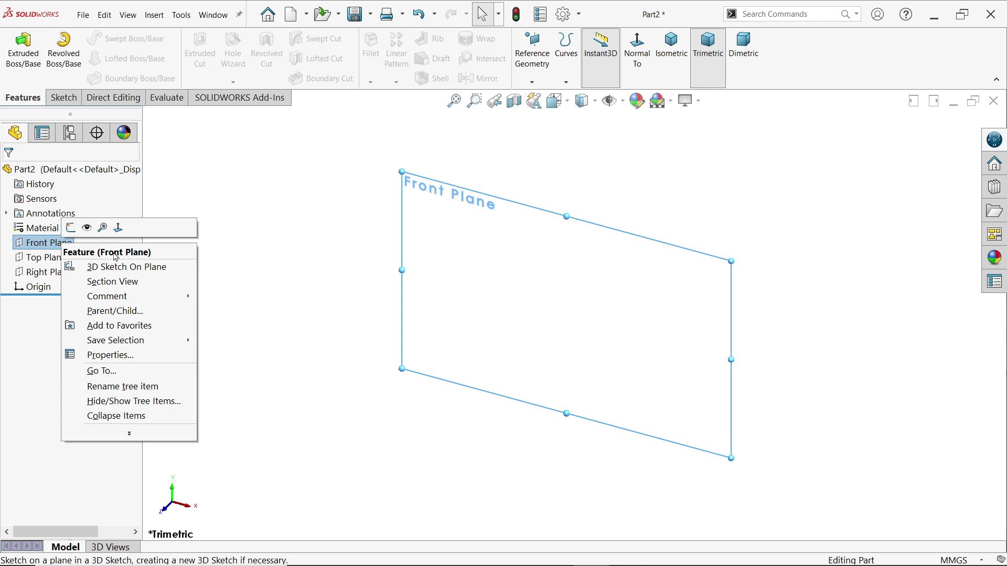
left_click(72, 228)
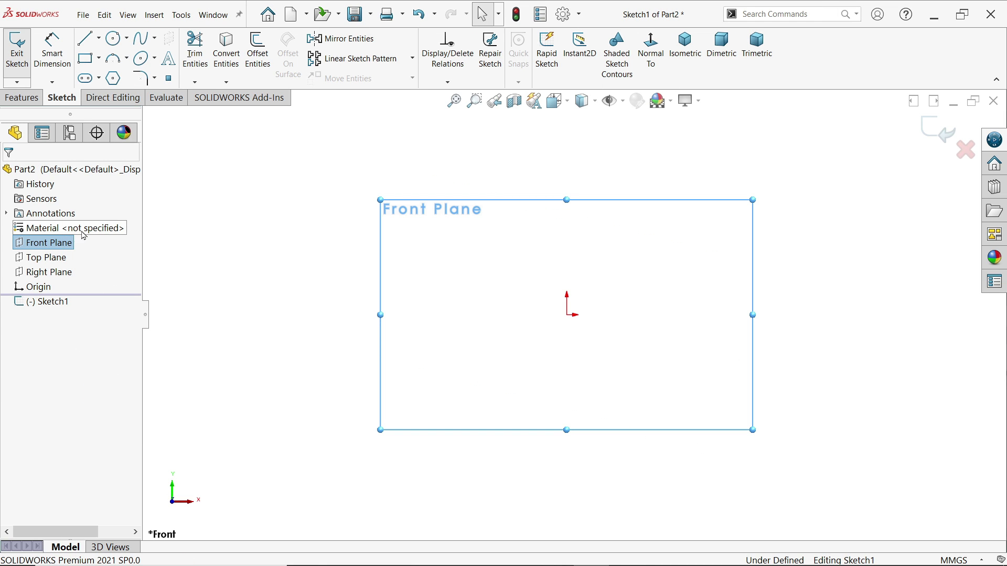
left_click(99, 63)
left_click(110, 77)
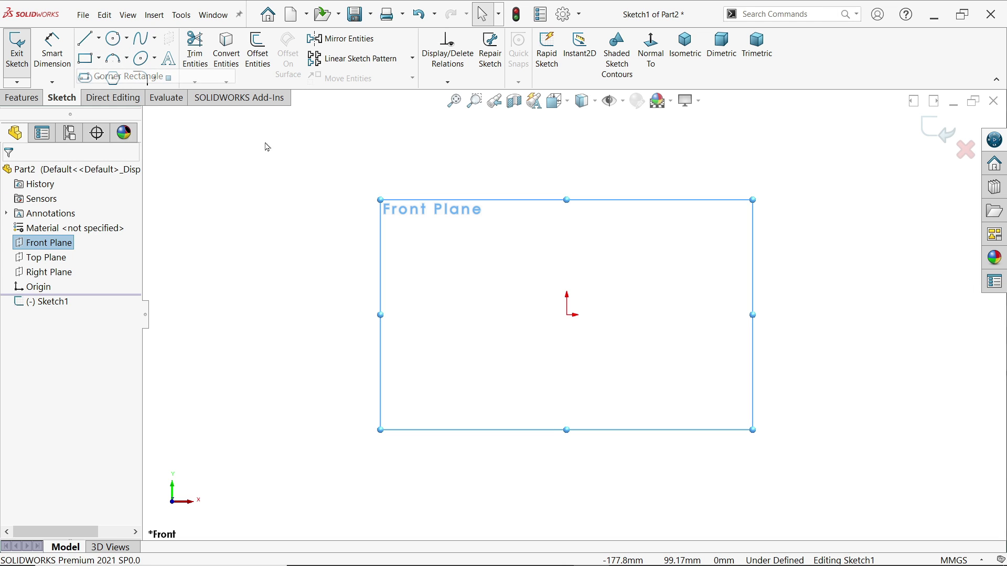
left_click(567, 315)
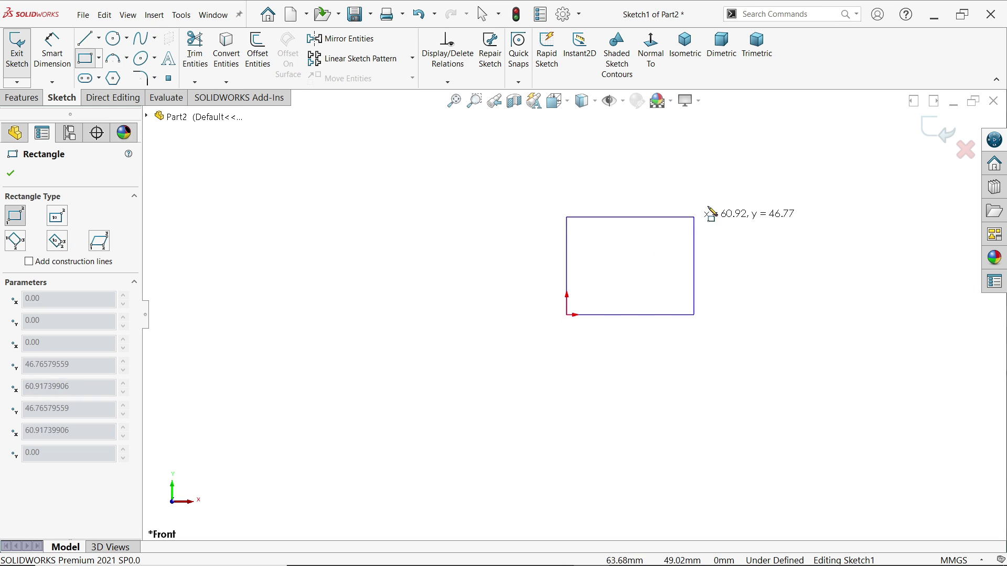
left_click(766, 147)
Step: Dimension the rectangle's bottom and right sides to 150 mm each
left_click(52, 50)
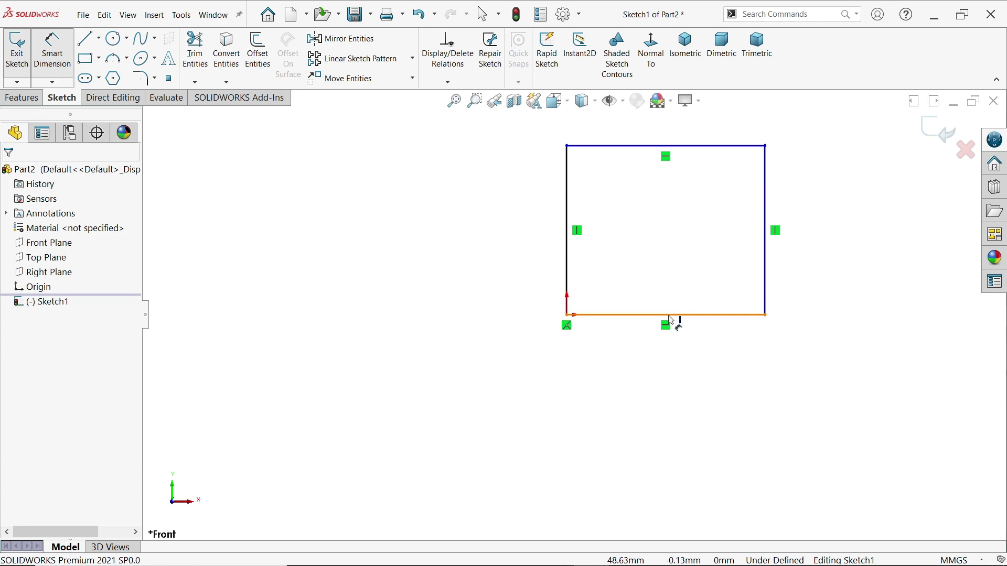
left_click(671, 318)
left_click(672, 360)
type("150")
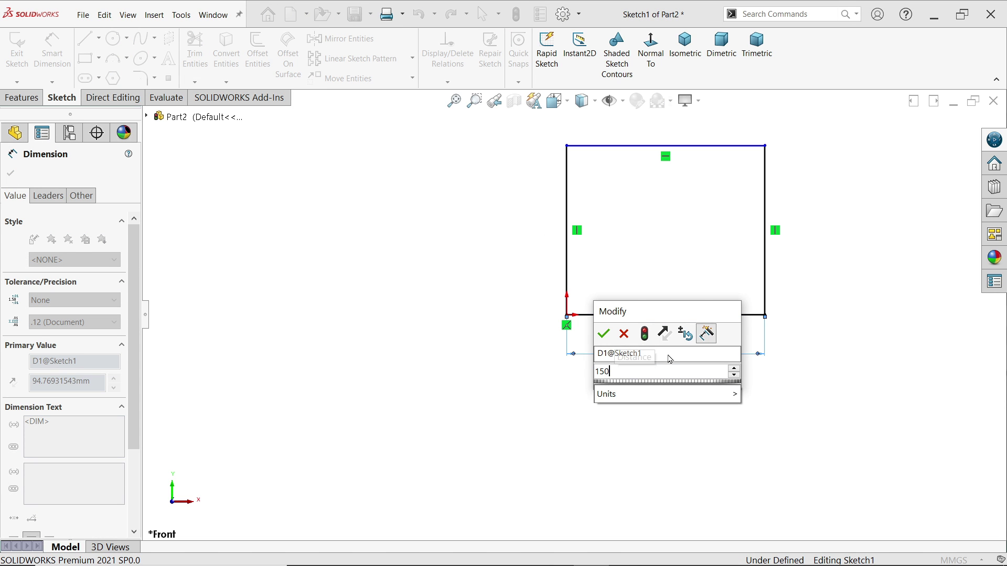
key("Return")
left_click(767, 248)
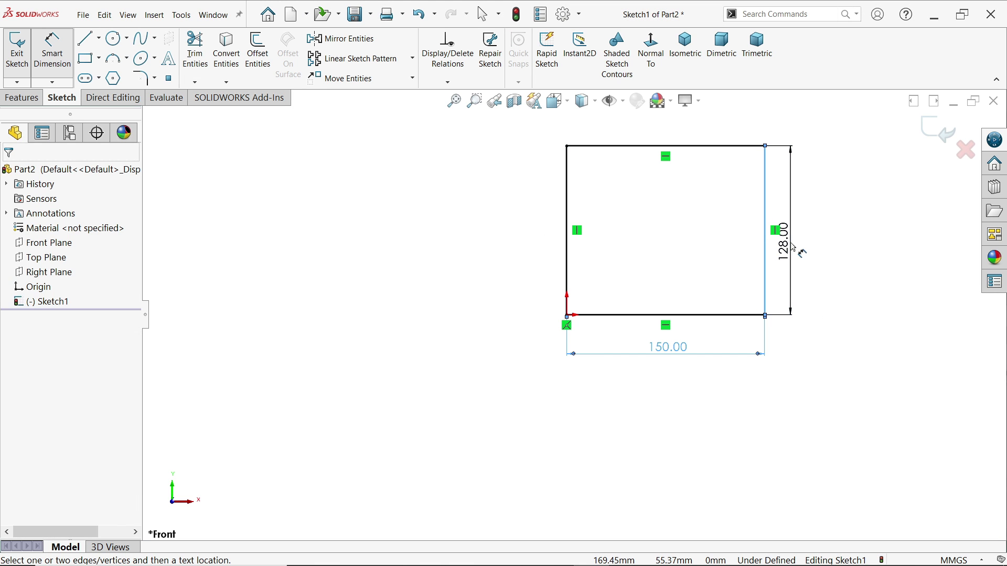
left_click(794, 250)
type("150")
key("Return")
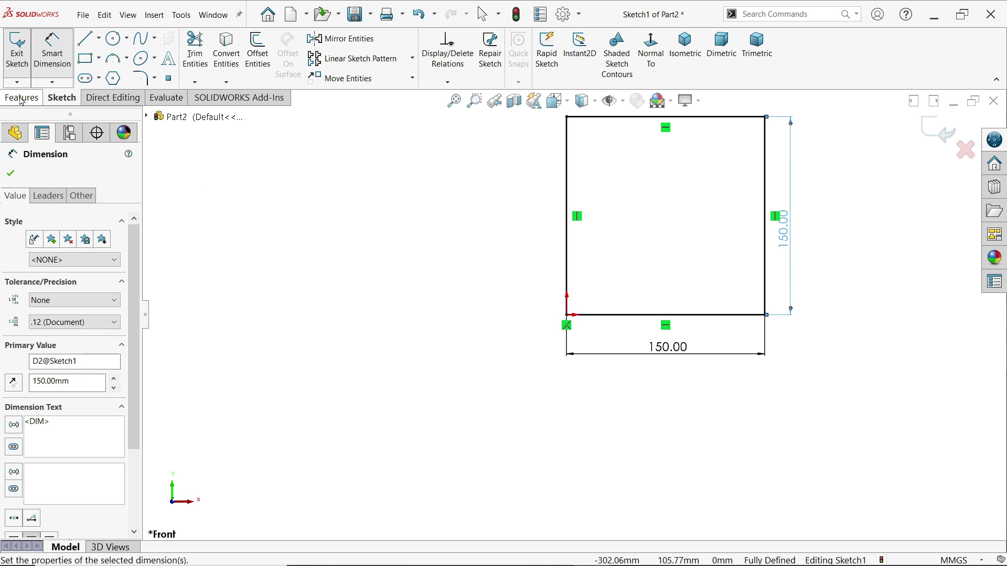
Step: Extrude the 150 mm square 20 mm blind in the reversed direction as Boss-Extrude1
left_click(22, 98)
left_click(23, 50)
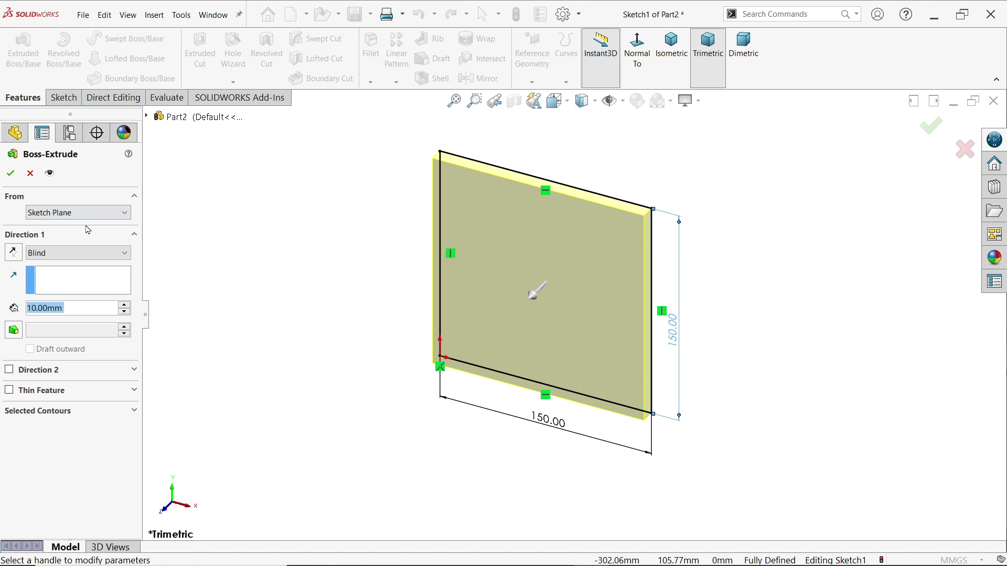
type("20")
key("Return")
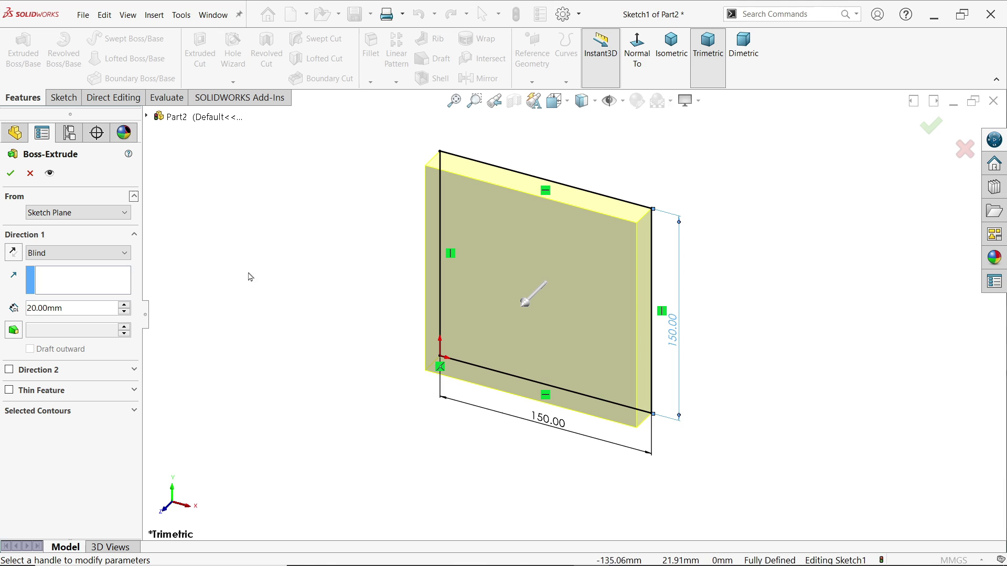
left_click(14, 252)
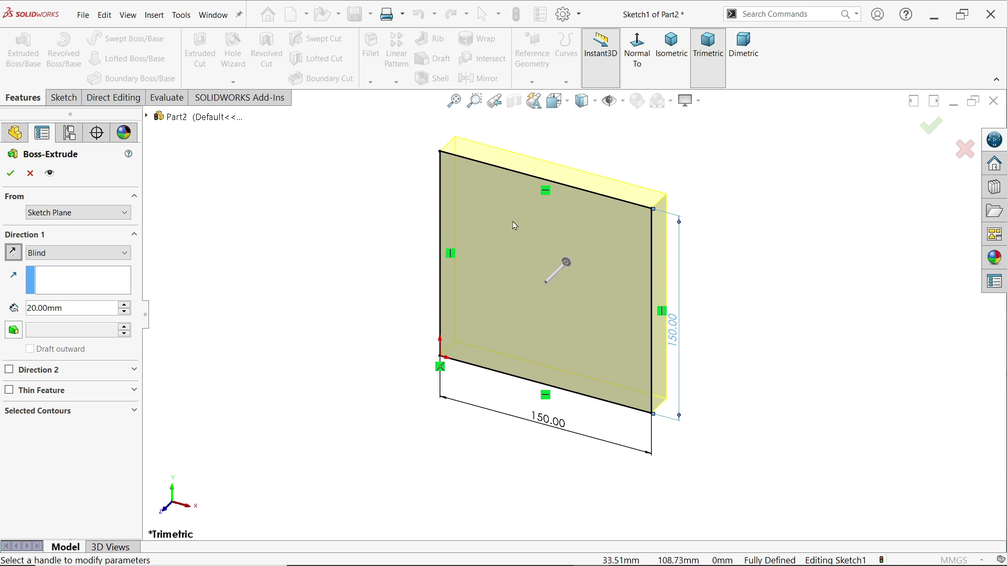
scroll(582, 224, "down", 1)
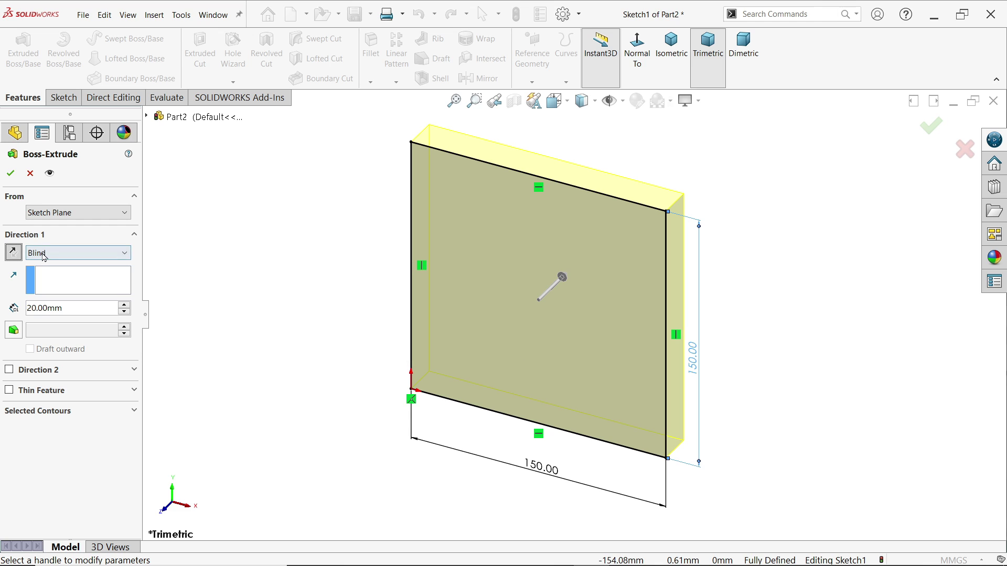
left_click(14, 172)
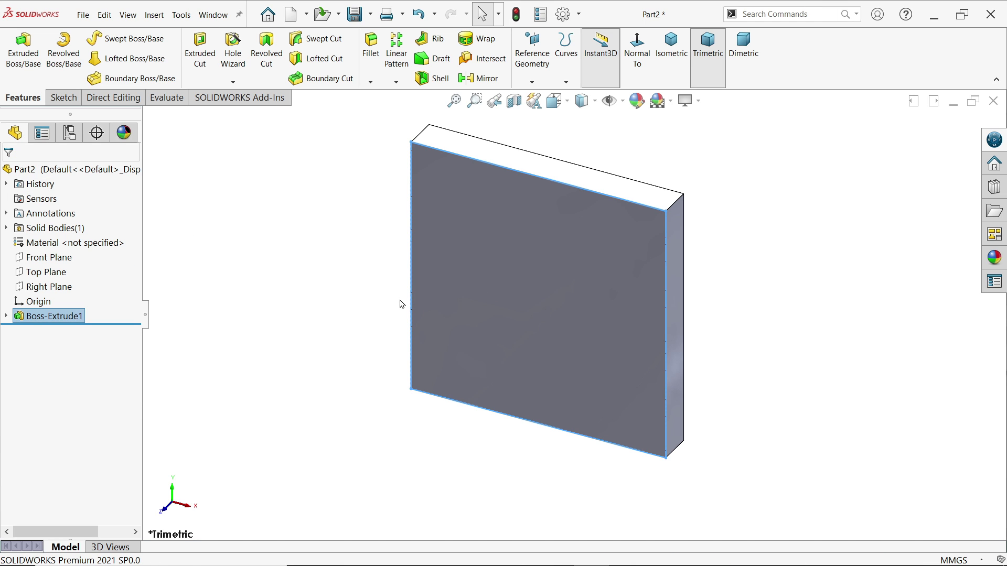
left_click(698, 101)
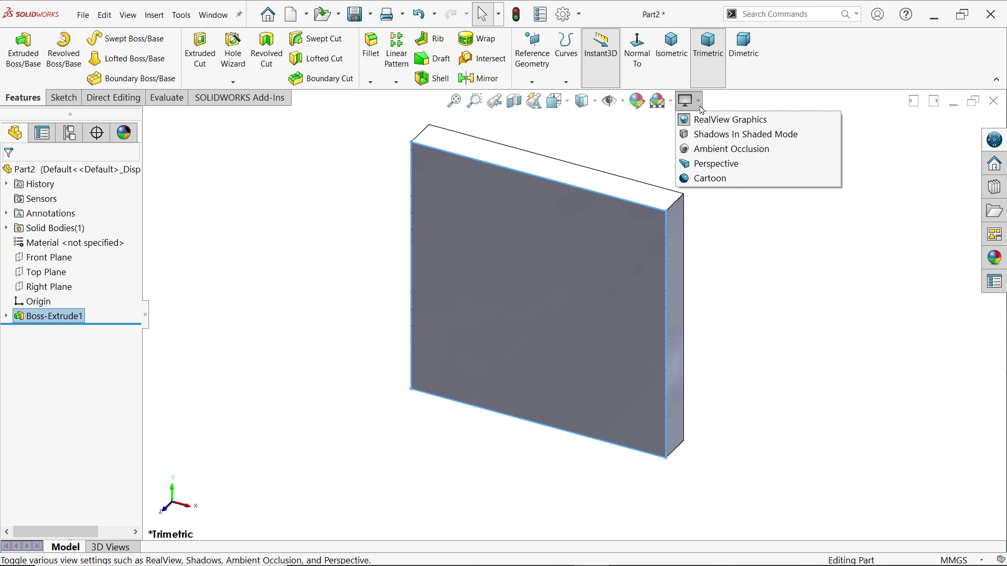
left_click(335, 263)
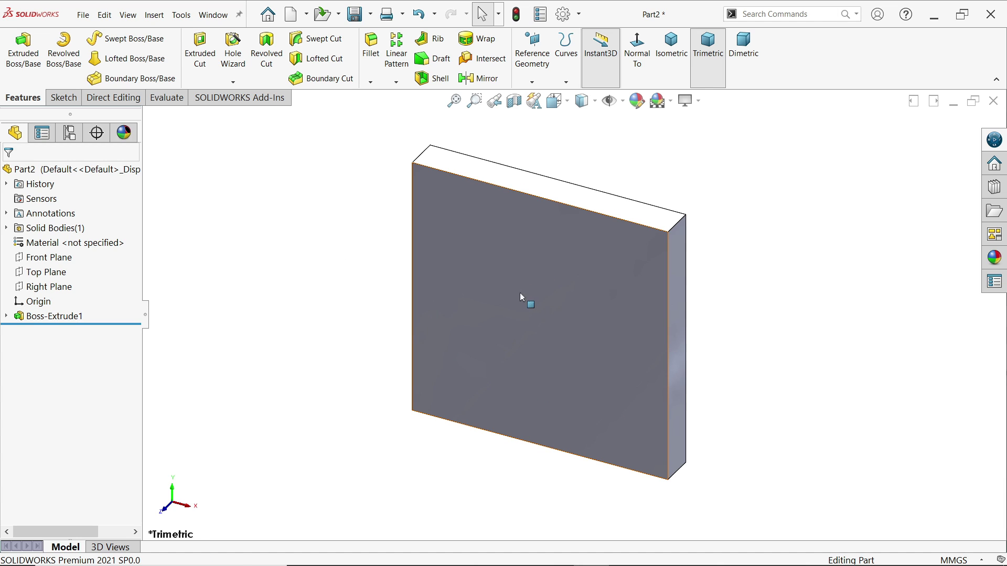
Step: Begin a spline in a new front-face sketch through left, top-left, upper-right and right points
left_click(516, 332)
left_click(560, 288)
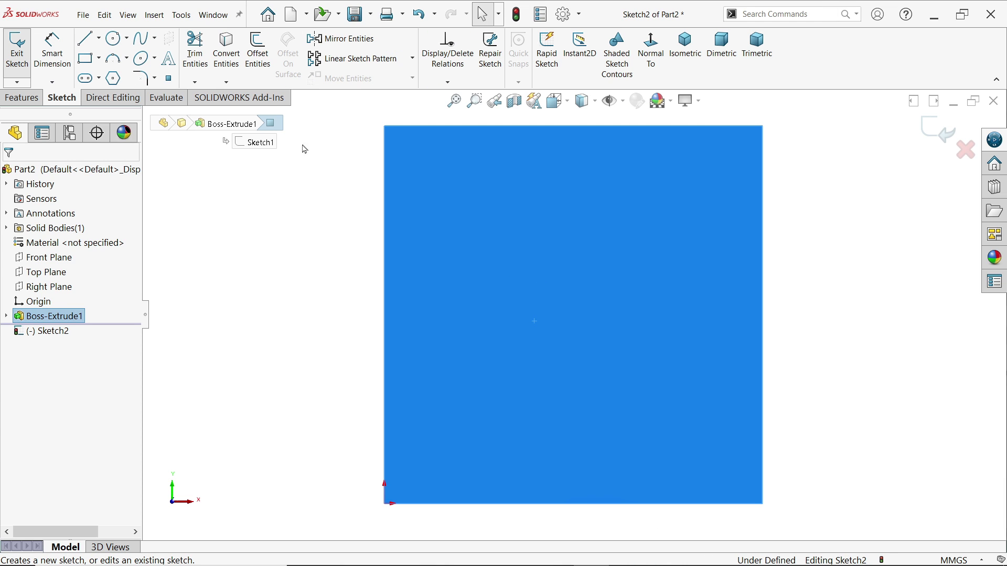
left_click(145, 39)
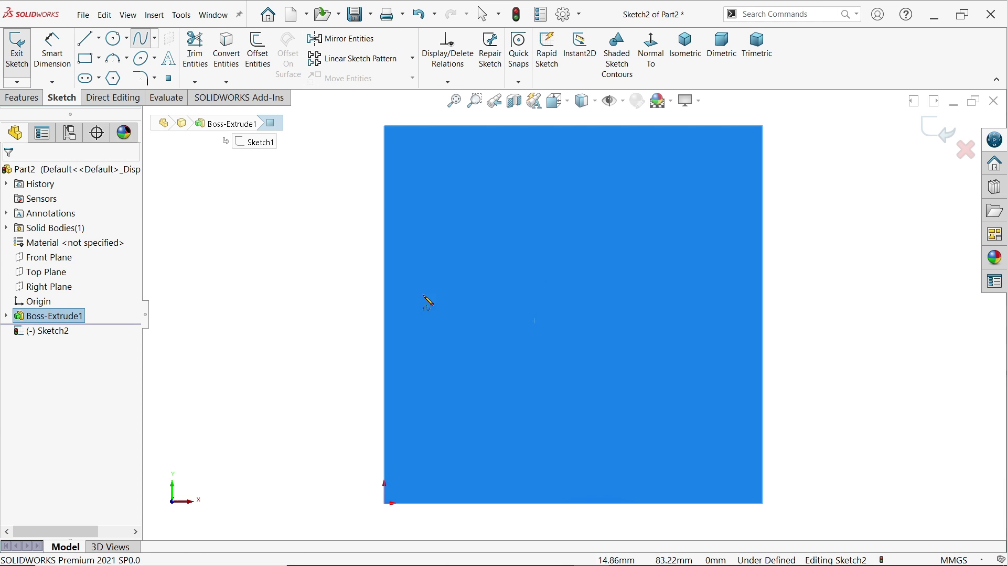
left_click(459, 291)
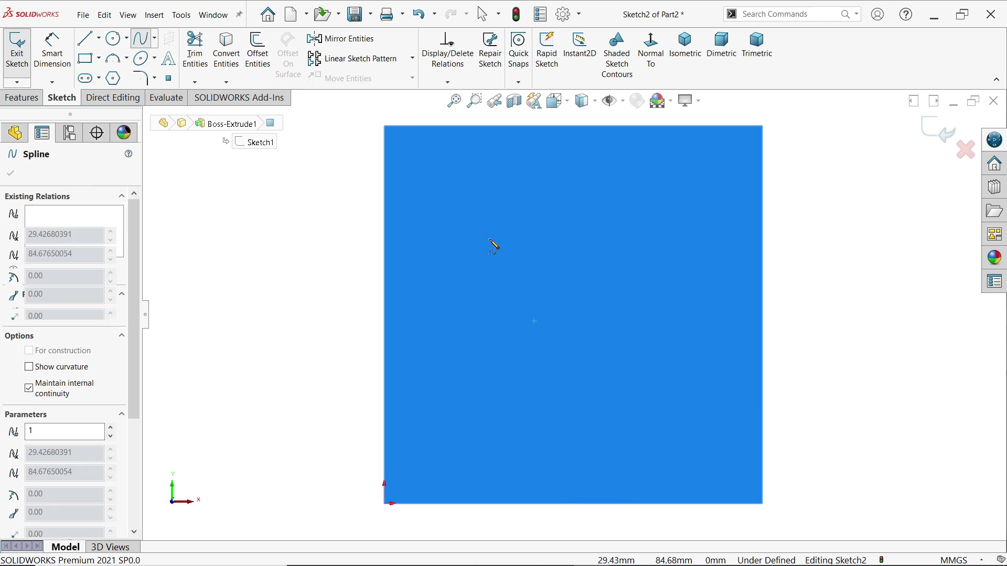
left_click(513, 179)
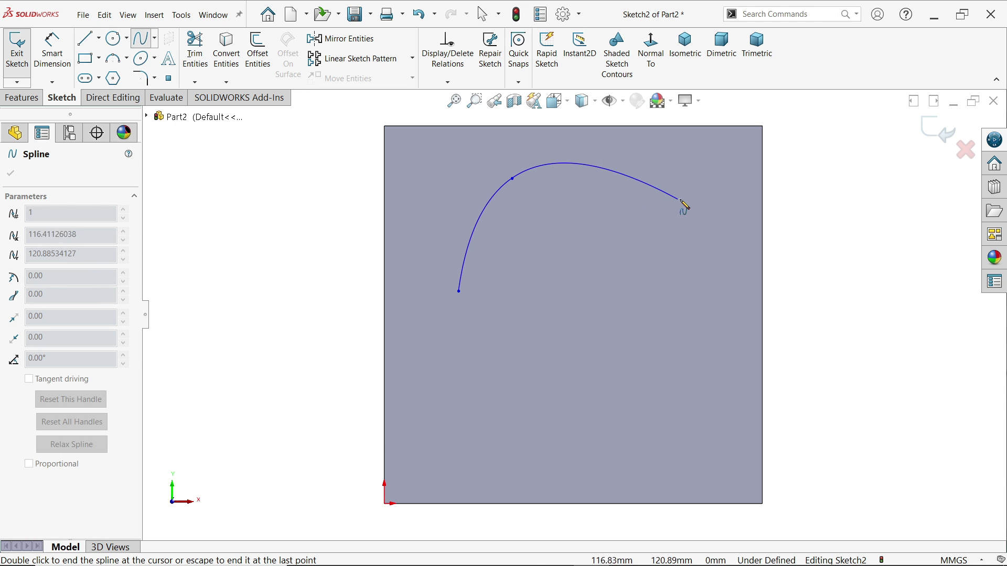
left_click(696, 198)
left_click(729, 350)
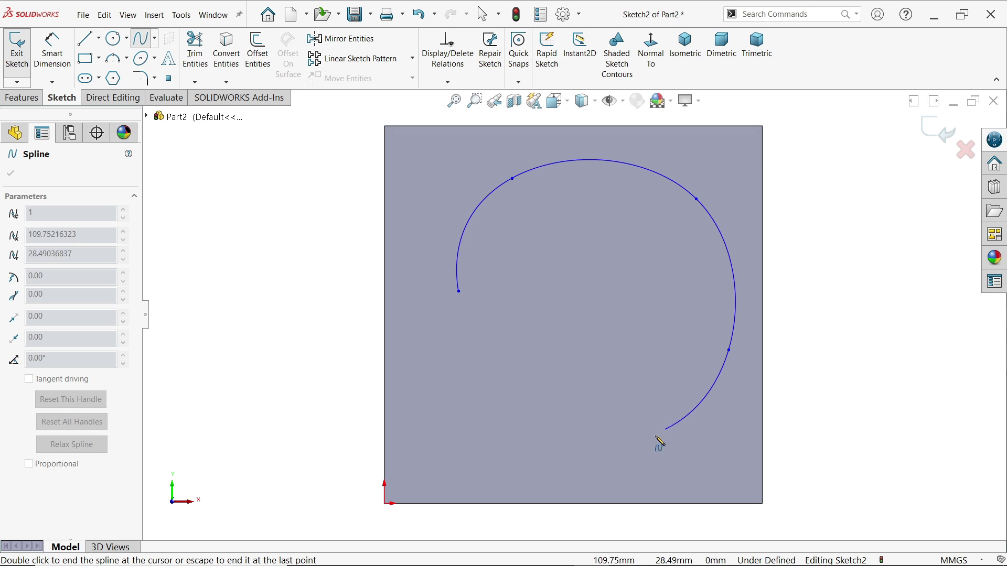
Step: Continue the spline through bottom, lower-left and centre points, closing it at its start
left_click(633, 452)
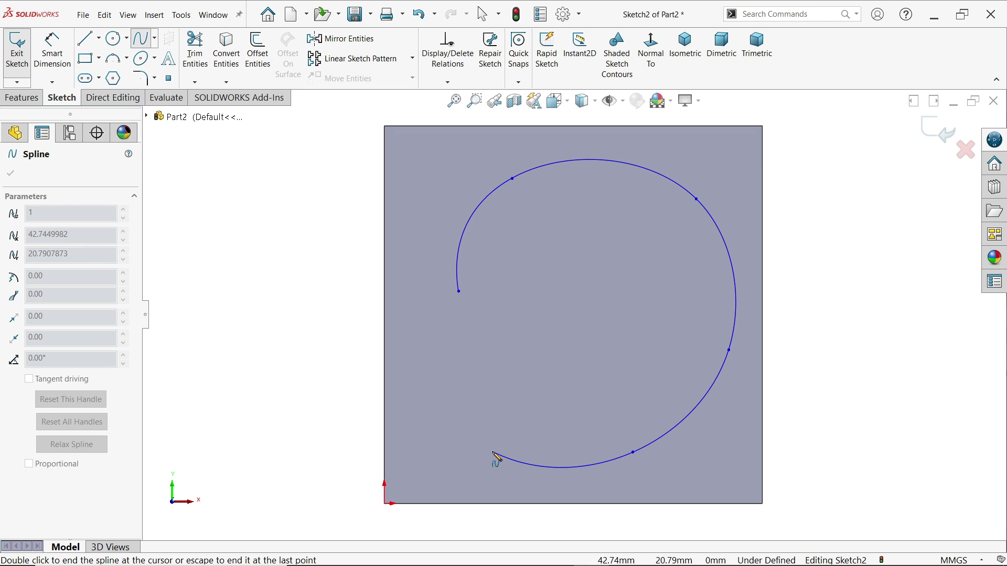
left_click(514, 442)
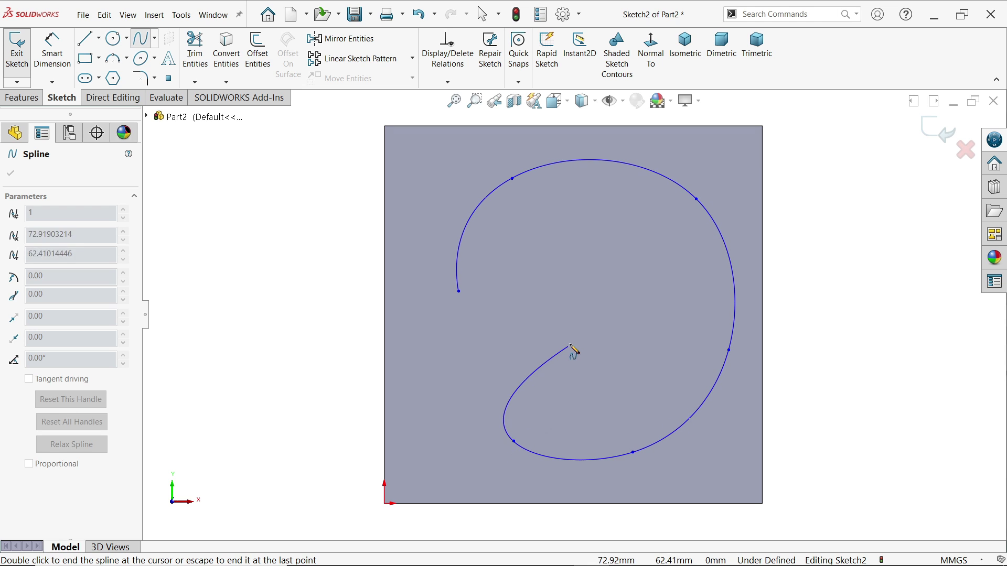
left_click(587, 318)
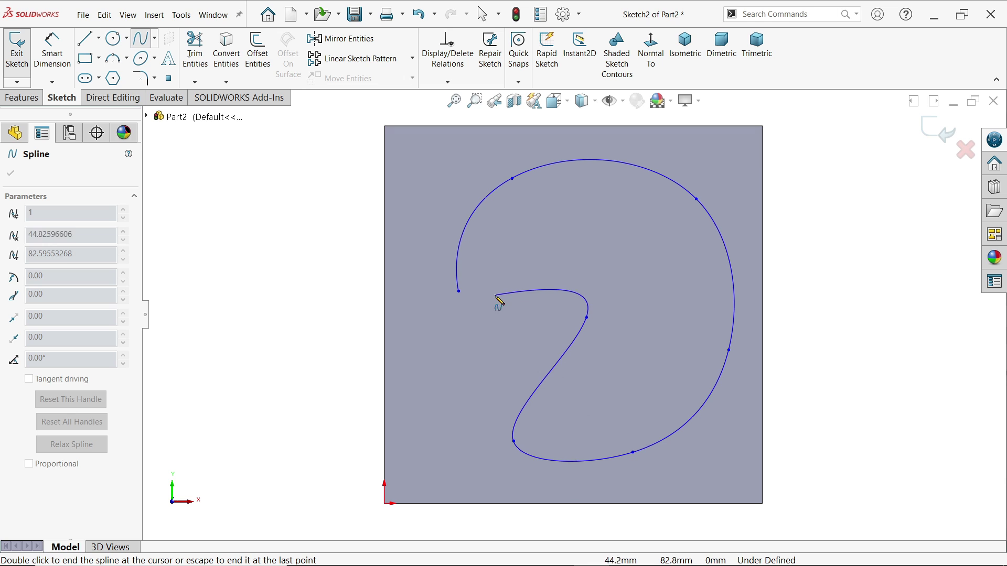
double_click(459, 291)
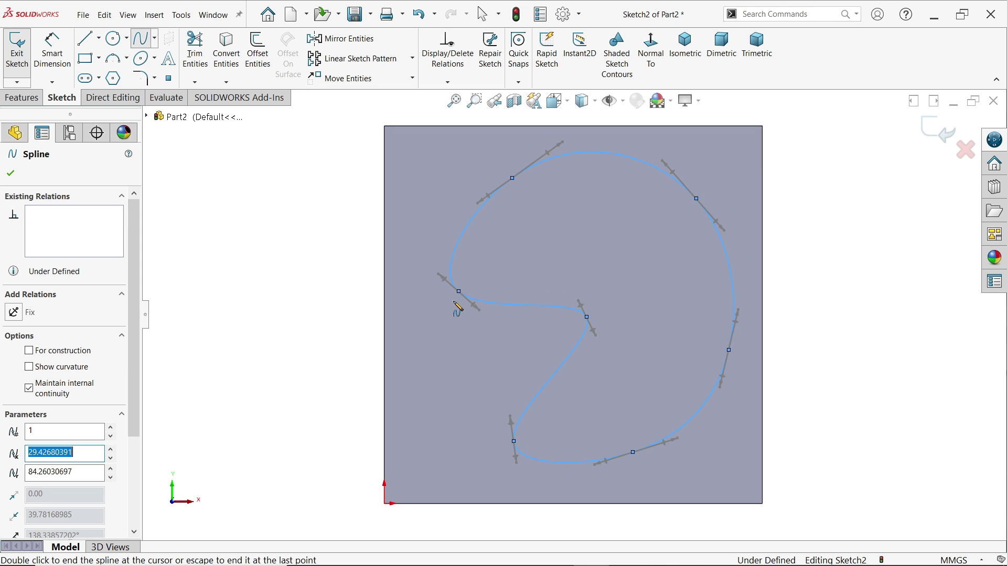
right_click(294, 252)
left_click(311, 254)
scroll(439, 265, "up", 2)
scroll(667, 345, "down", 2)
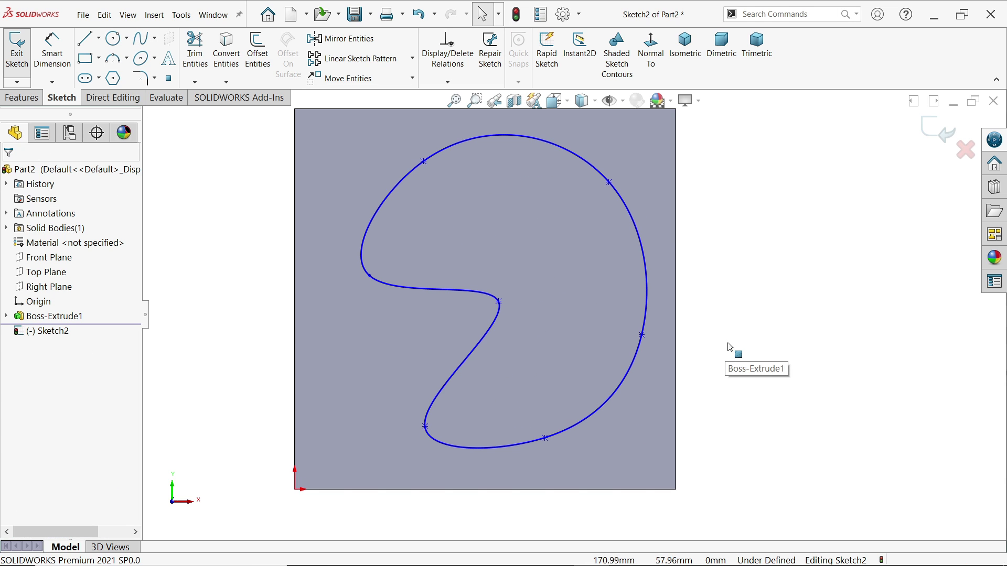
Step: Exit Sketch2 and show the block in perspective, orbited to view it from above
left_click(682, 63)
middle_click_drag(785, 379, 782, 180)
left_click(699, 101)
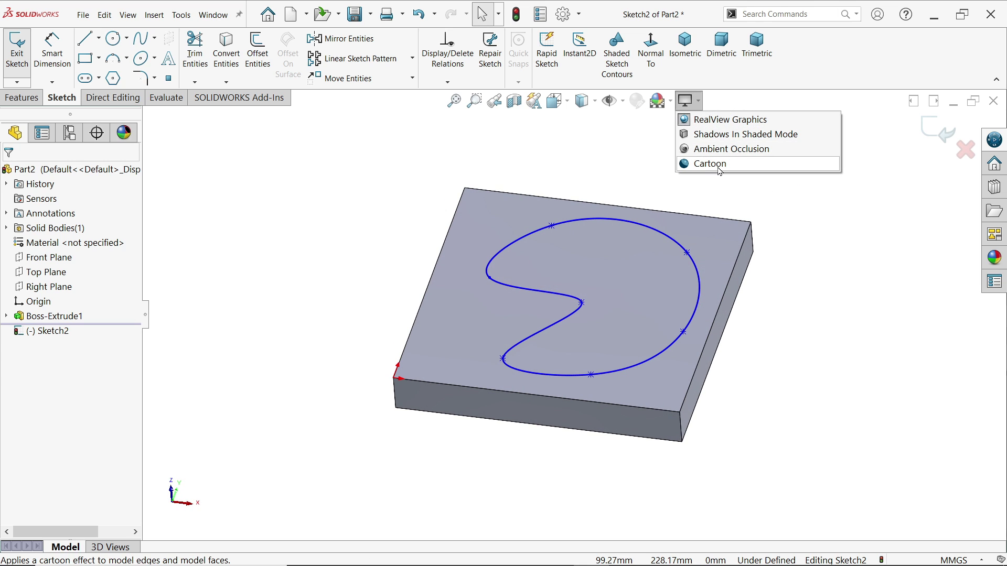
left_click(931, 129)
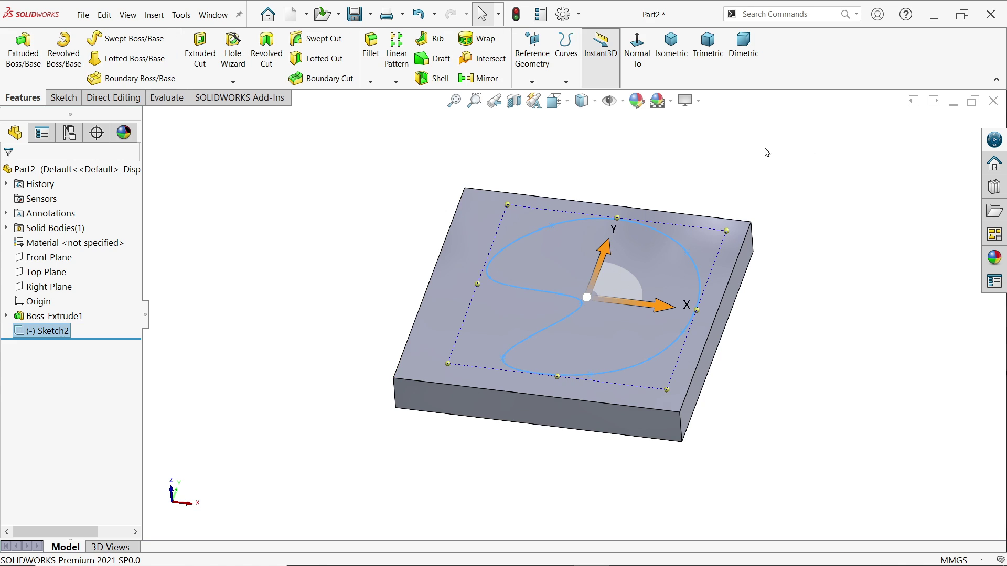
left_click(699, 101)
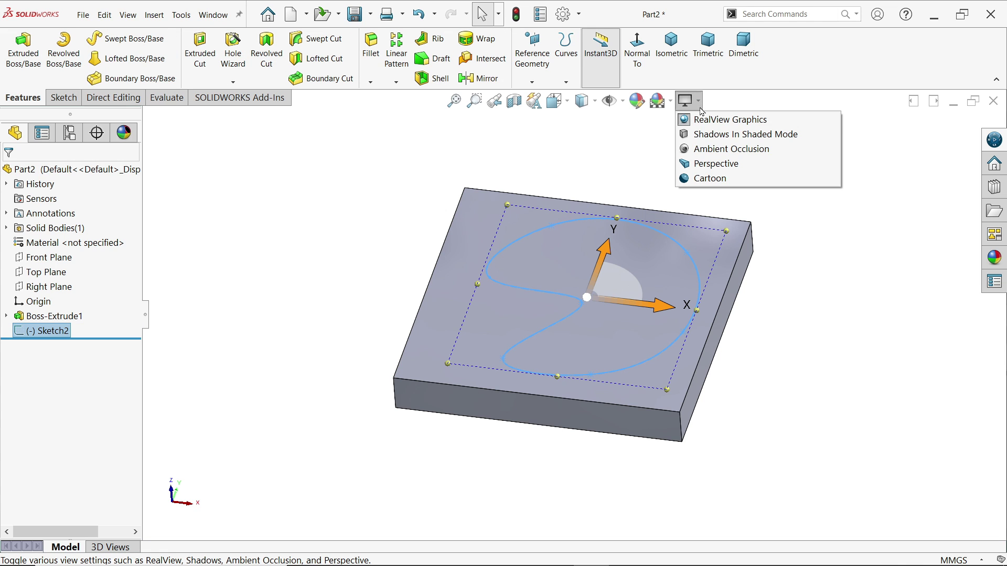
left_click(700, 163)
mouse_move(678, 270)
middle_mouse_down()
mouse_move(676, 246)
mouse_move(681, 293)
mouse_move(670, 210)
mouse_move(654, 312)
mouse_move(648, 299)
middle_mouse_up()
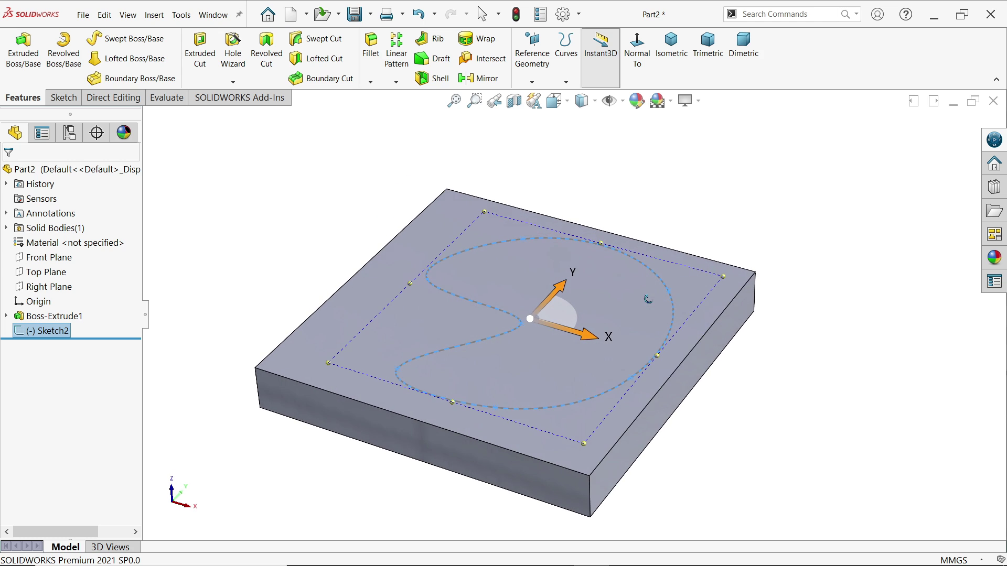
left_click(700, 185)
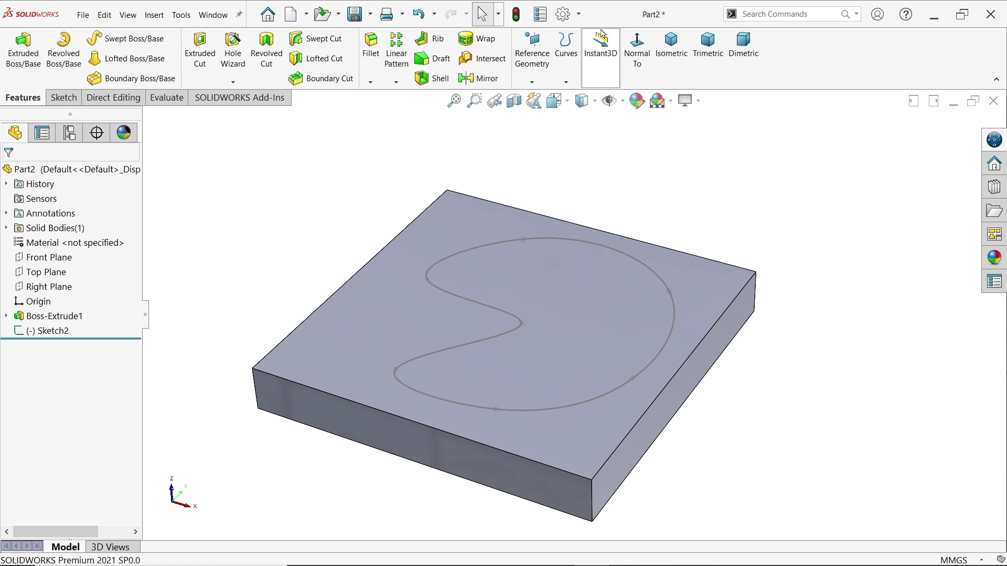
Step: Enable the SOLIDWORKS CAM 2021 add-in from Tools > Add-Ins
left_click(579, 14)
left_click(589, 63)
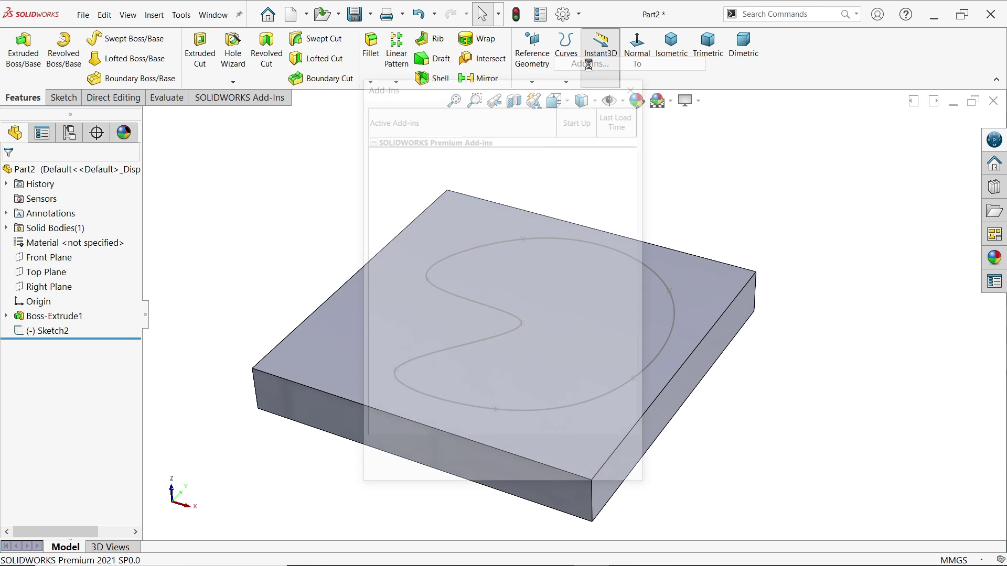
left_click(371, 389)
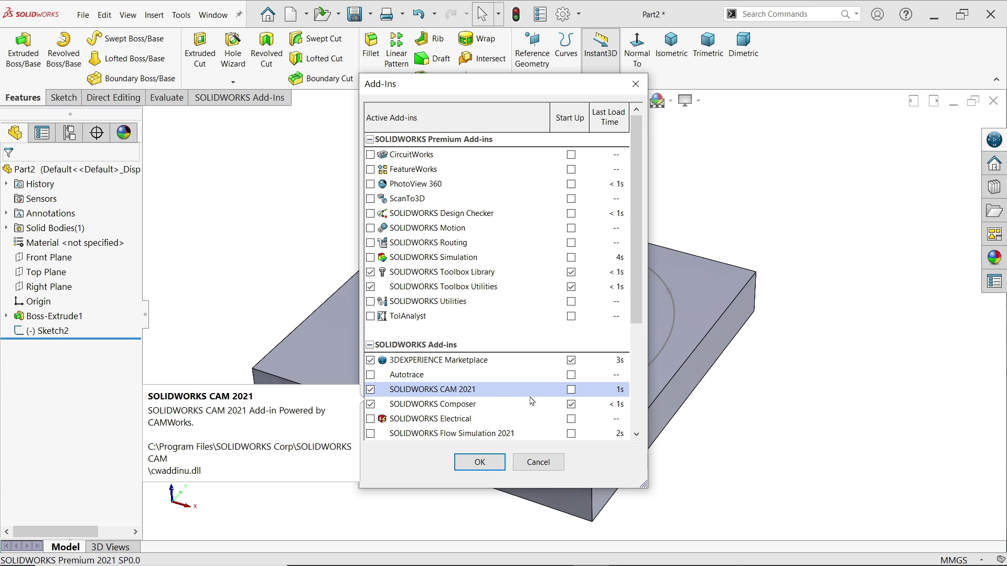
left_click(478, 463)
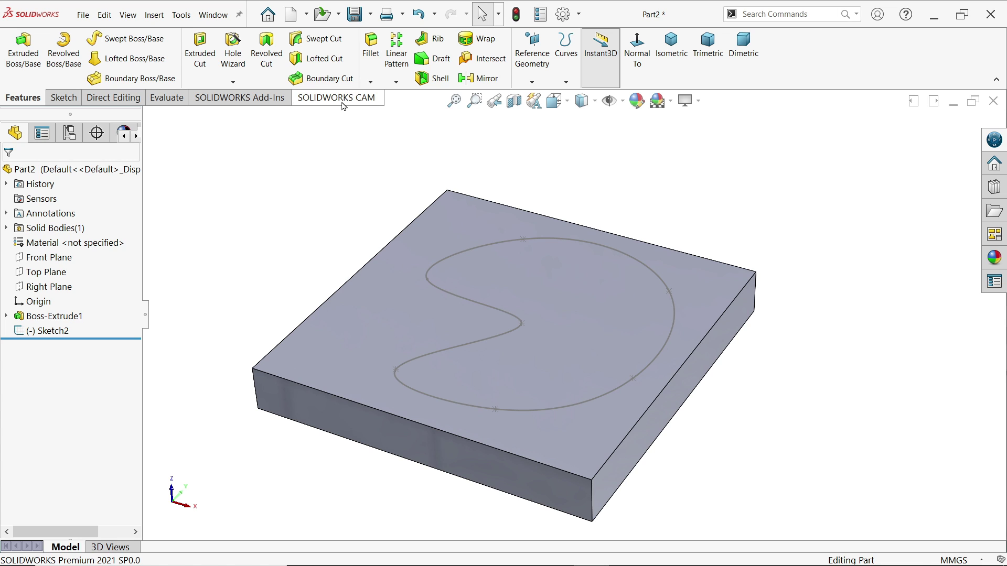
Step: Switch the CommandManager to the SOLIDWORKS CAM tab
left_click(340, 99)
right_click(339, 101)
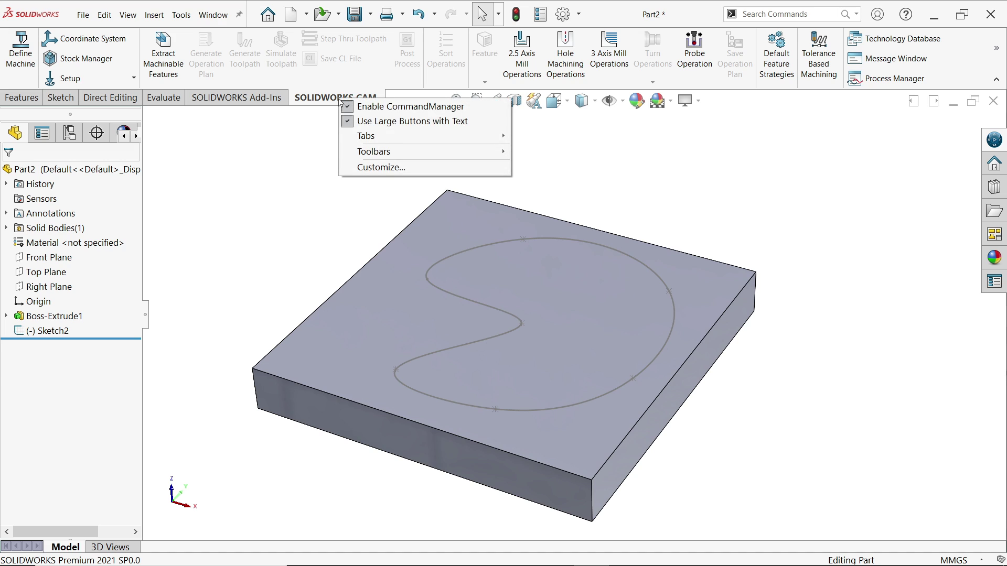
mouse_move(373, 140)
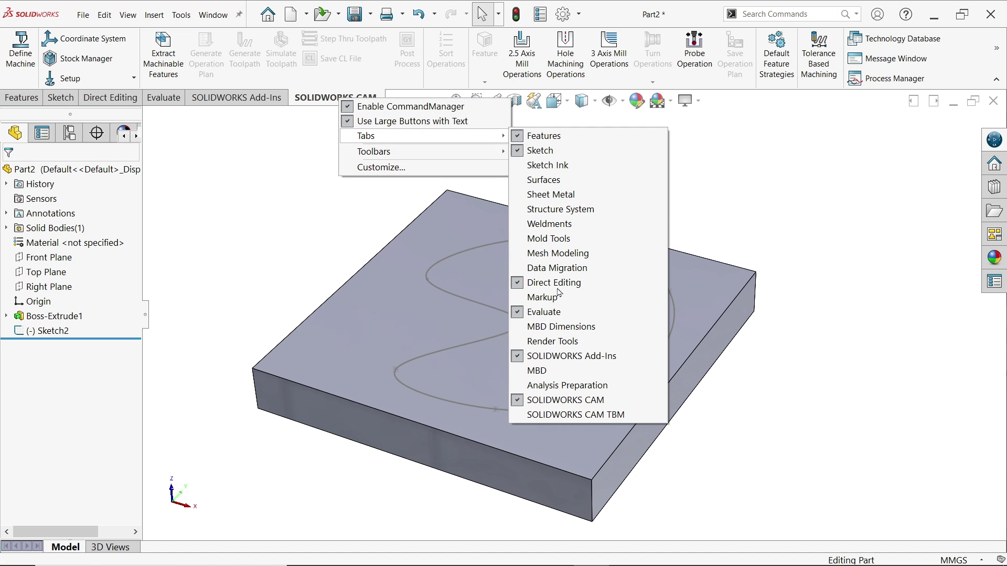
left_click(302, 242)
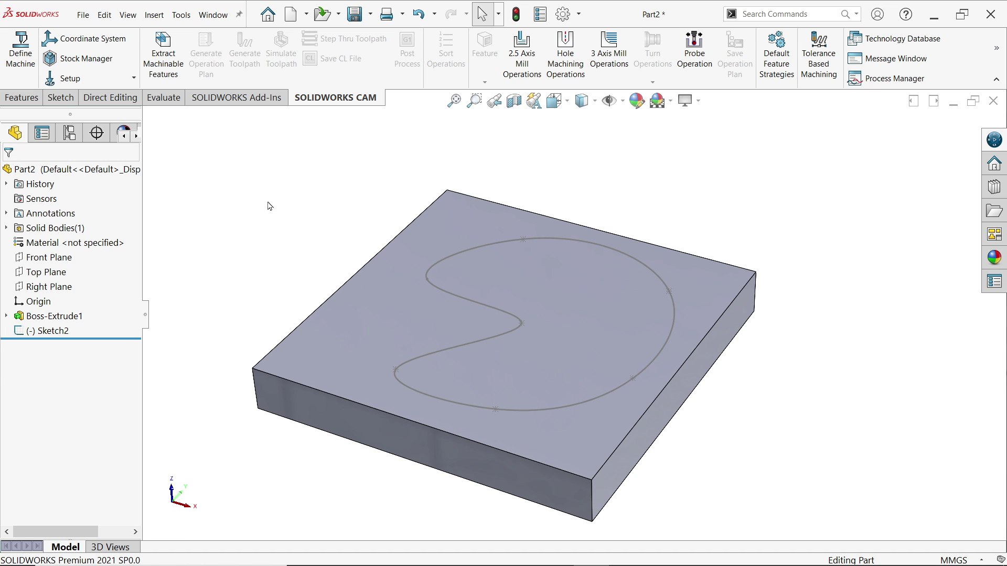
Step: Save the part as '2.5Axis mill' in the Desktop's 2.5 Axis Mill folder
left_click(355, 16)
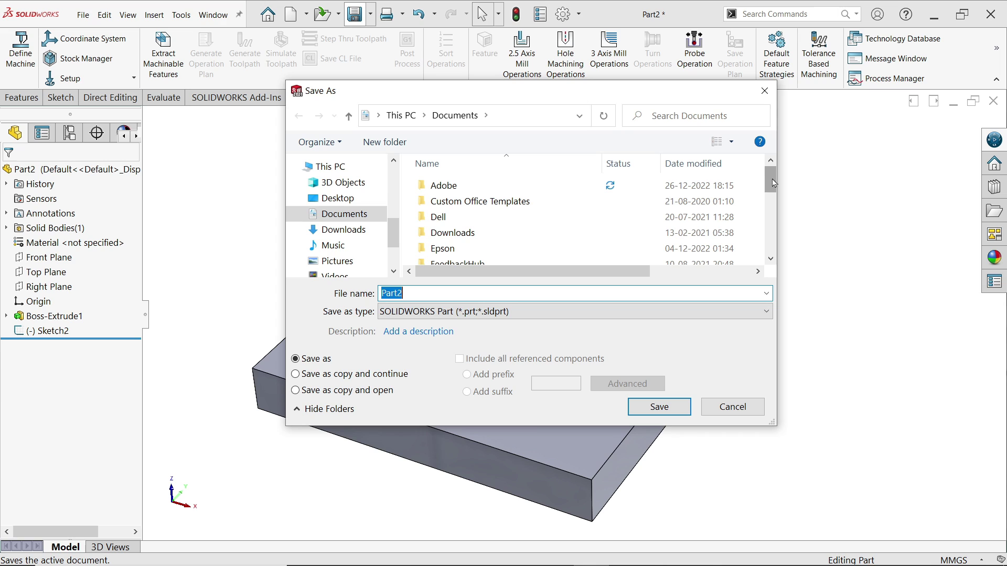
left_click(336, 198)
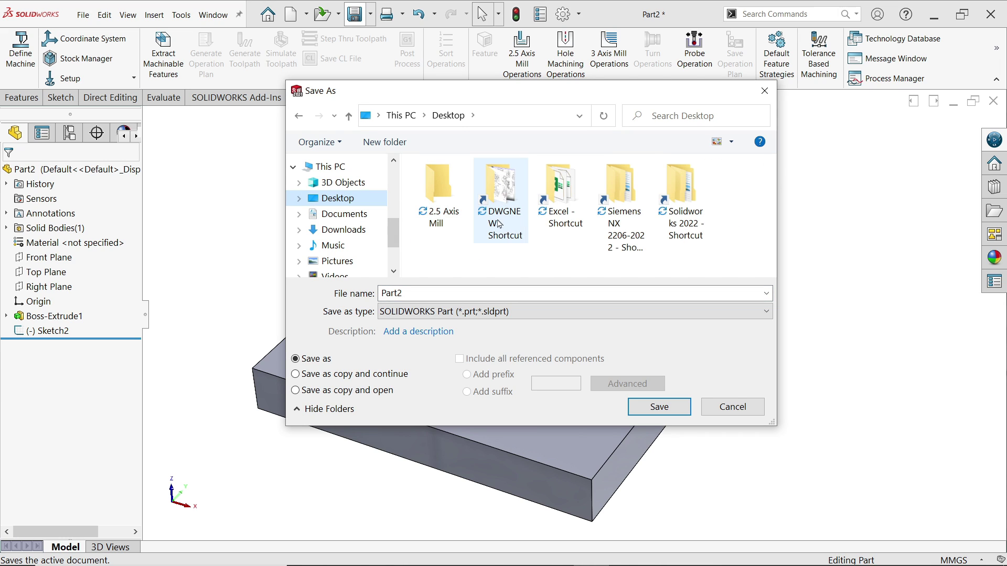
left_click(435, 215)
double_click(434, 215)
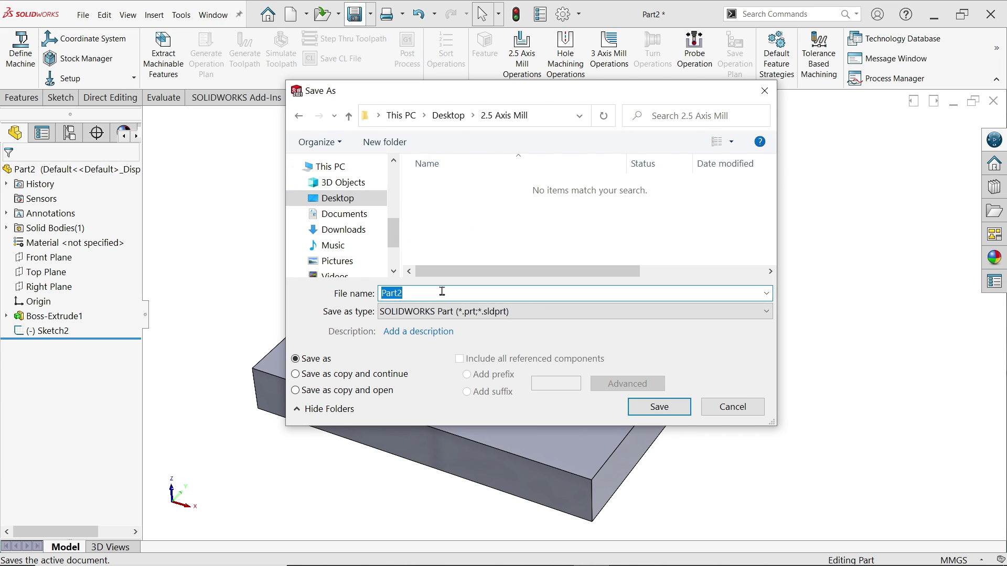
type("2.5Axis mill")
key("Return")
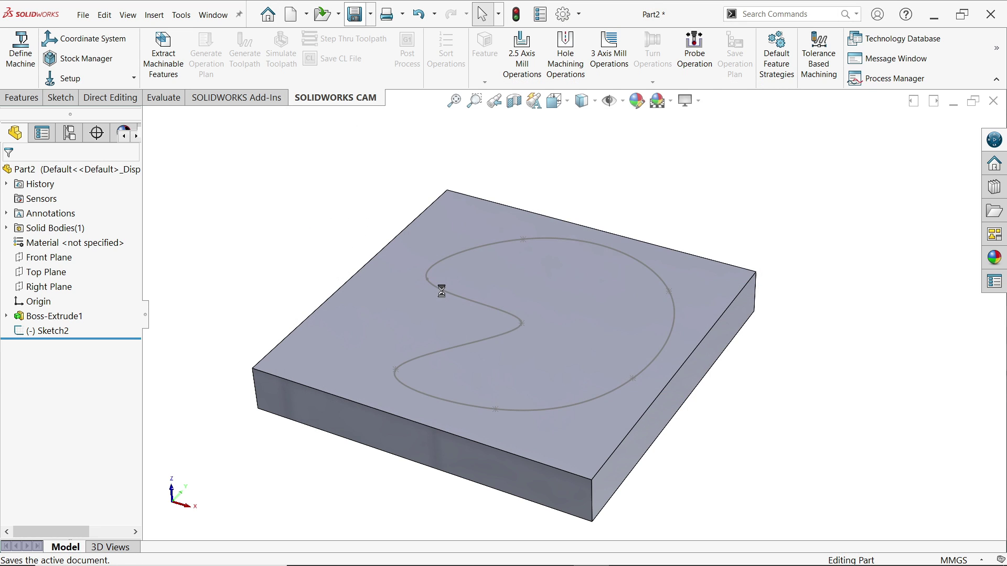
Step: Define Mill - Metric as the CAM machine, keeping Medium duty
left_click(21, 73)
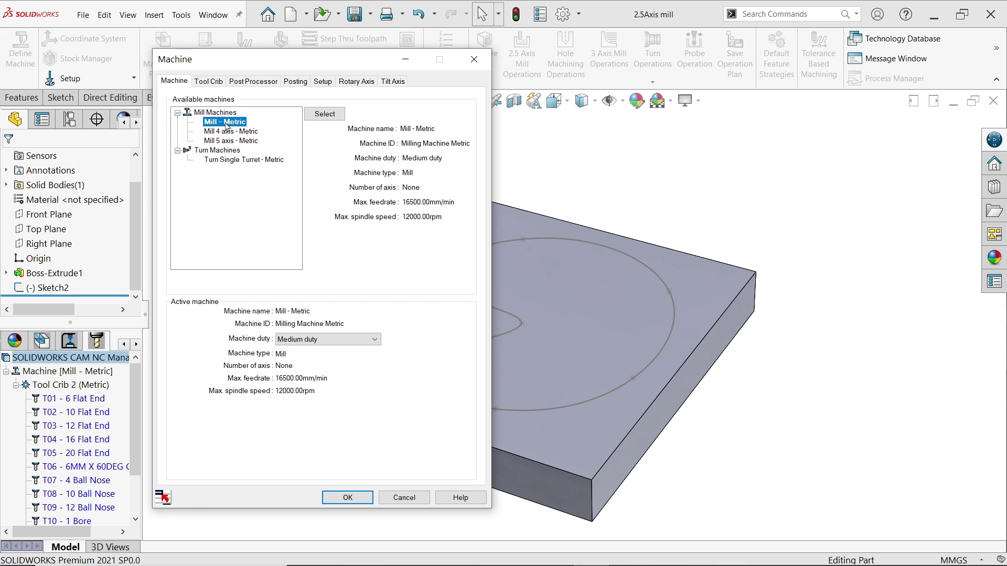
left_click(325, 113)
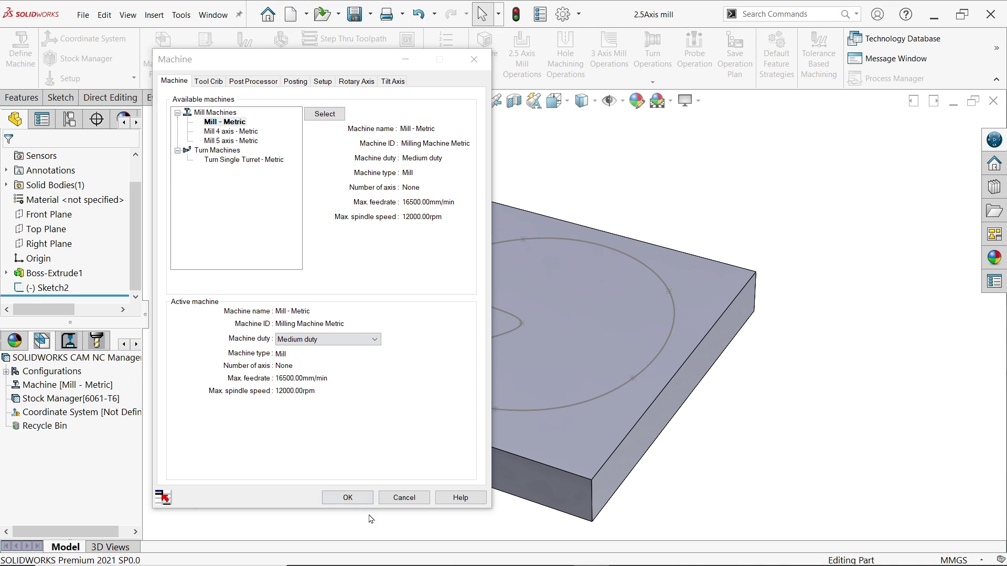
left_click(313, 341)
left_click(313, 342)
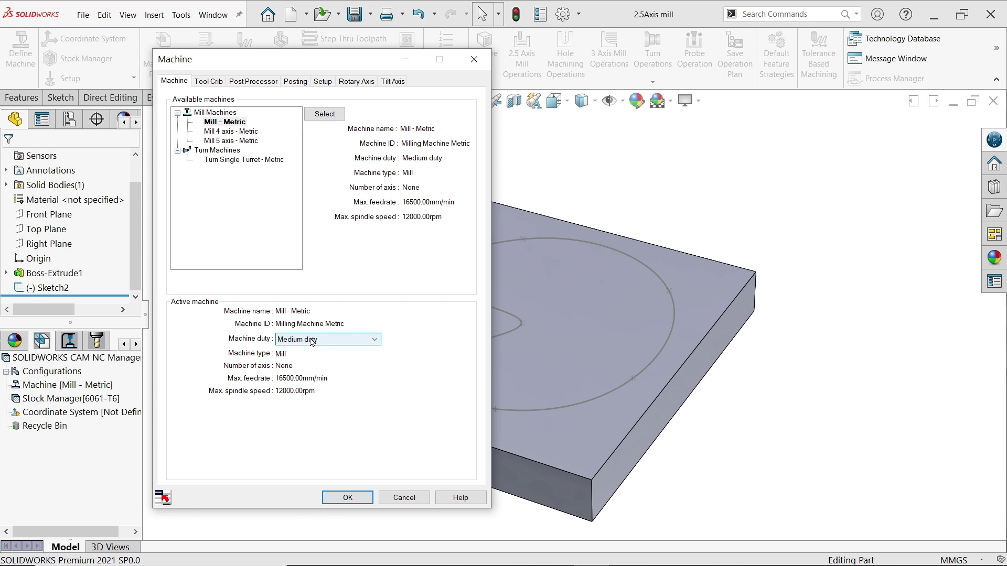
left_click(338, 497)
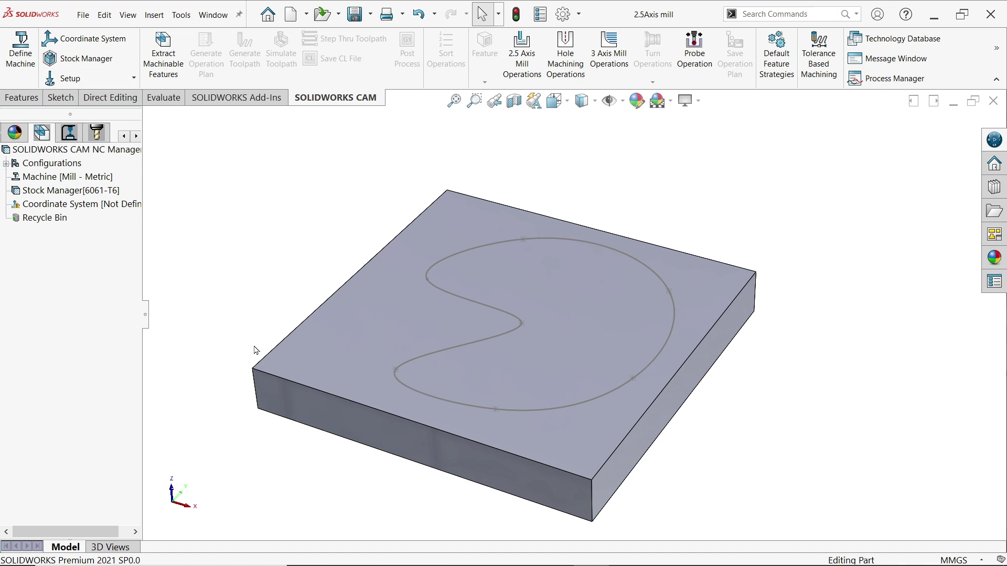
Step: Define the coordinate system and set the stock material to 4140 in Stock Manager
left_click(91, 45)
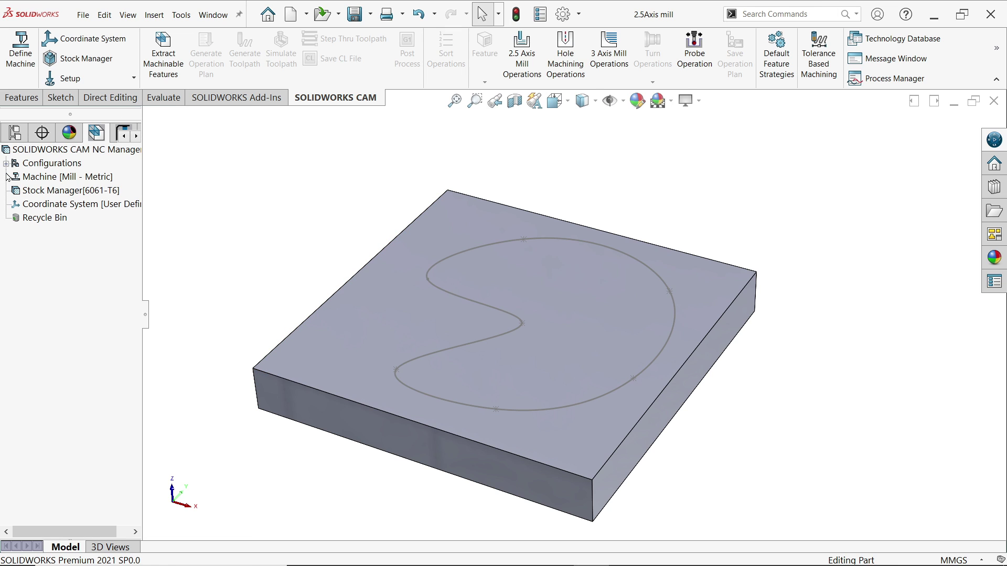
left_click(87, 55)
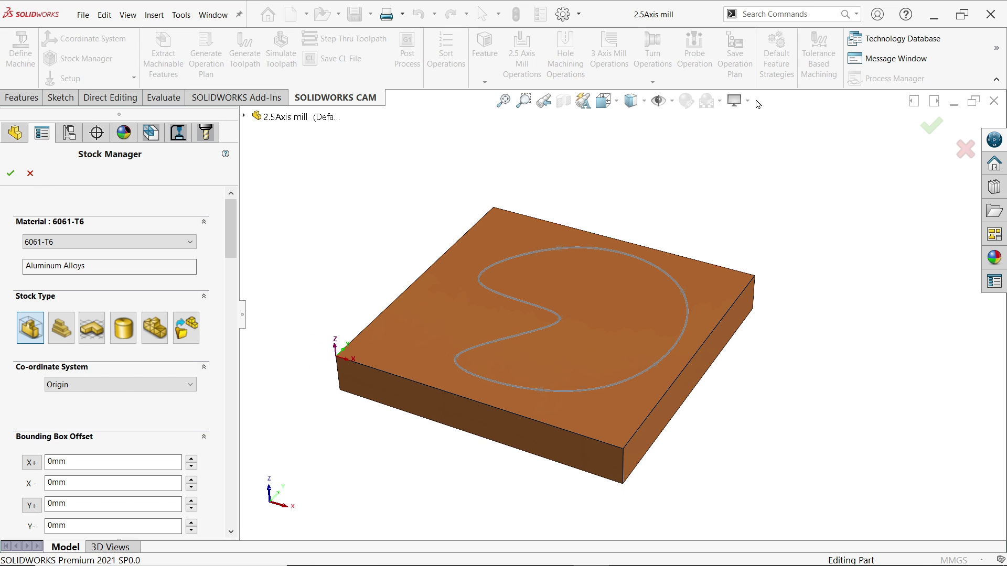
left_click(735, 100)
left_click(756, 122)
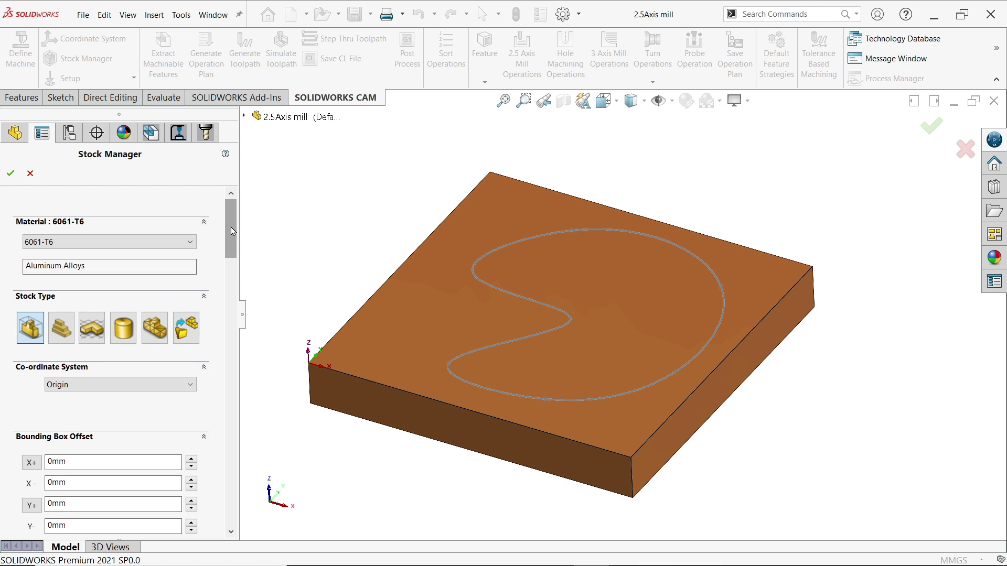
scroll(229, 305, "down", 5)
scroll(229, 305, "up", 5)
left_click(68, 248)
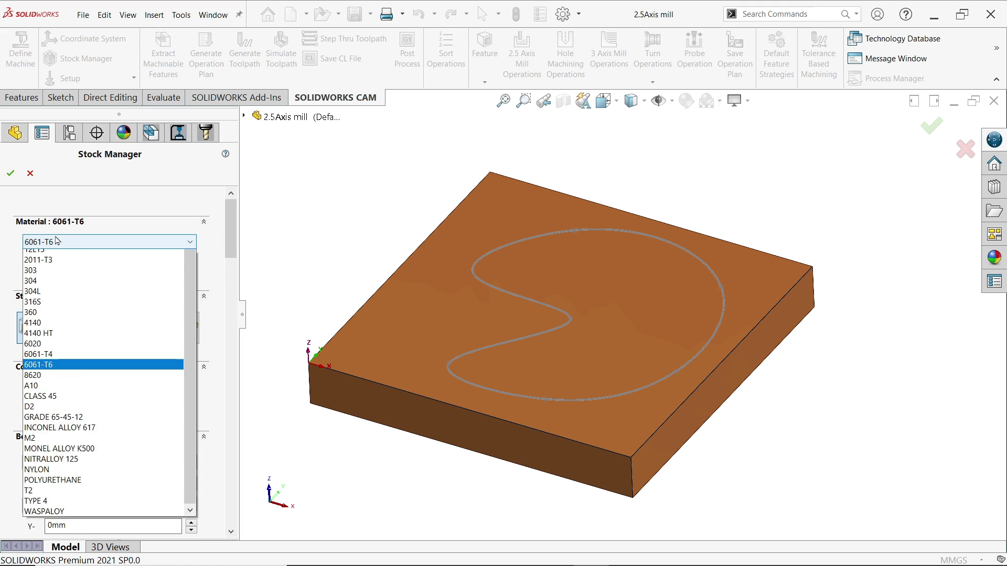
left_click(37, 370)
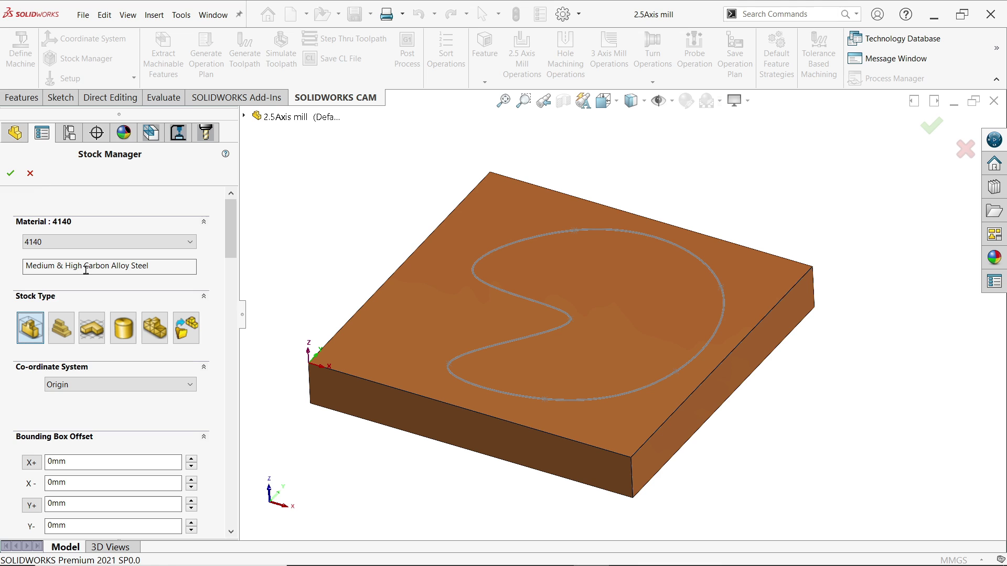
left_click_drag(229, 242, 229, 212)
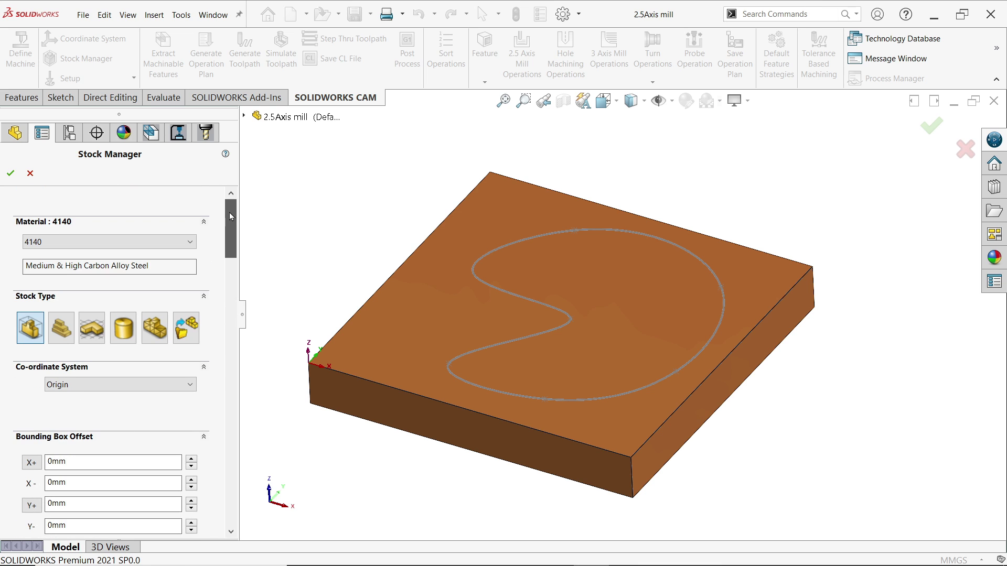
left_click(11, 174)
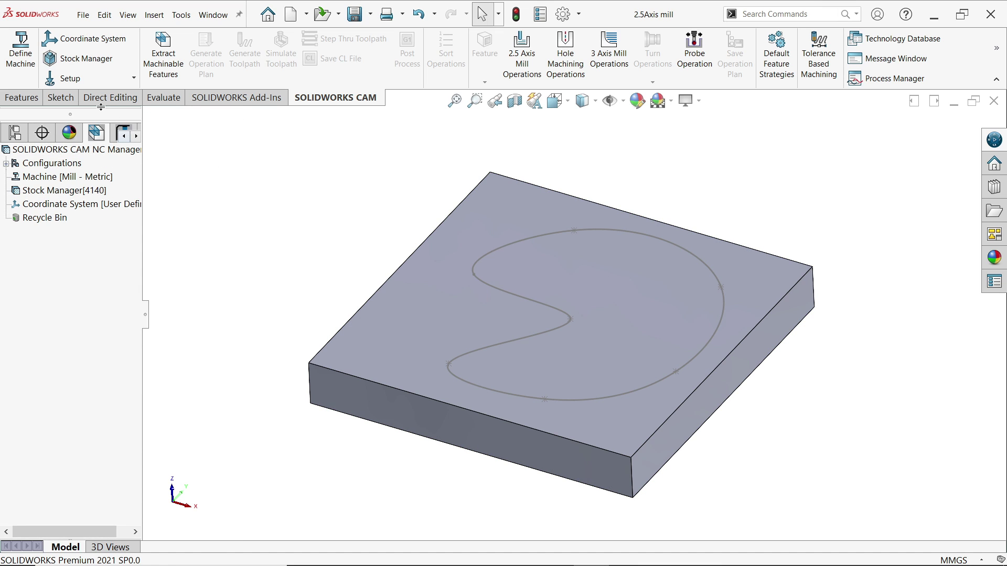
Step: Start a new Mill Setup, orbiting to a top-down isometric view of the block
left_click(80, 81)
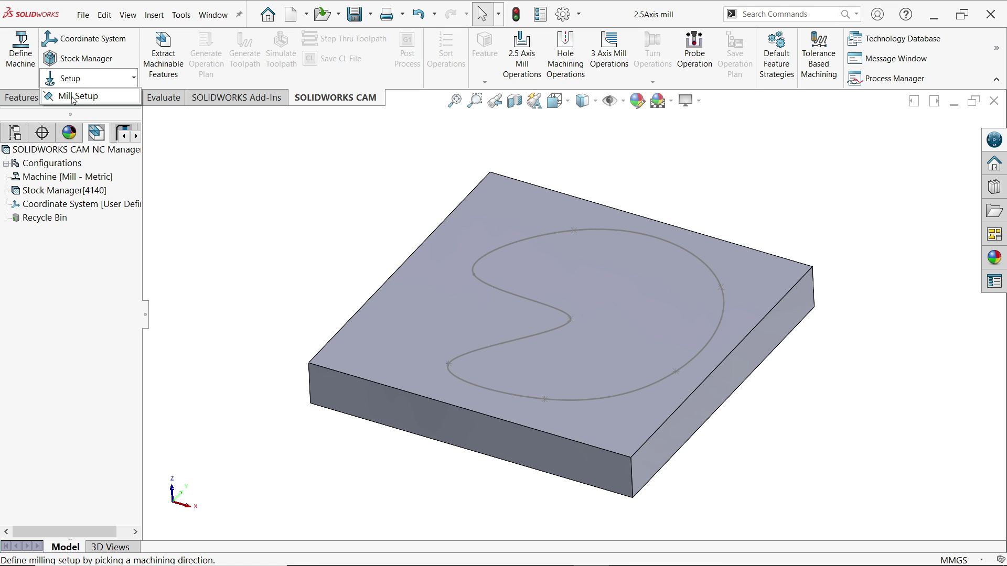
left_click(74, 97)
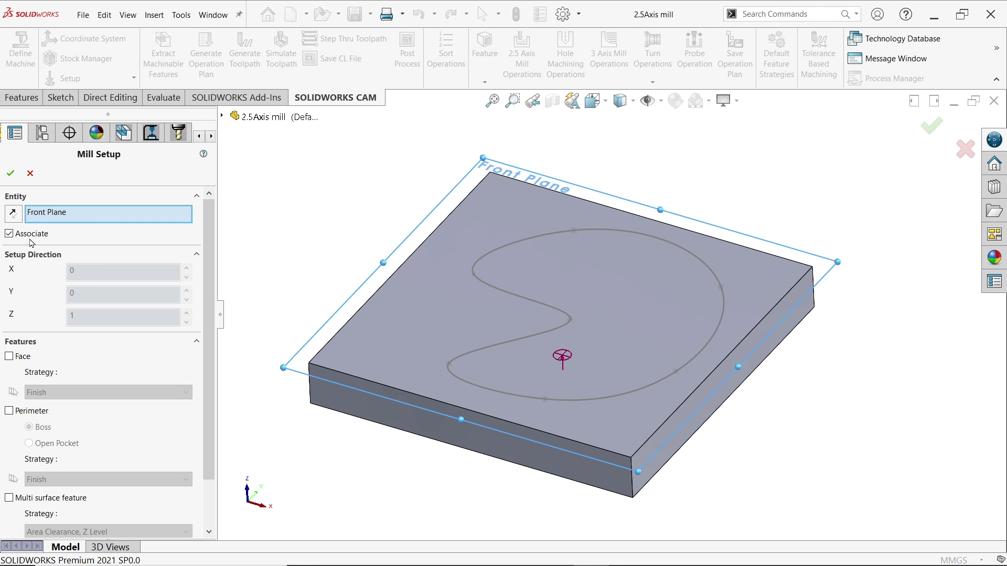
middle_click_drag(396, 215, 396, 188)
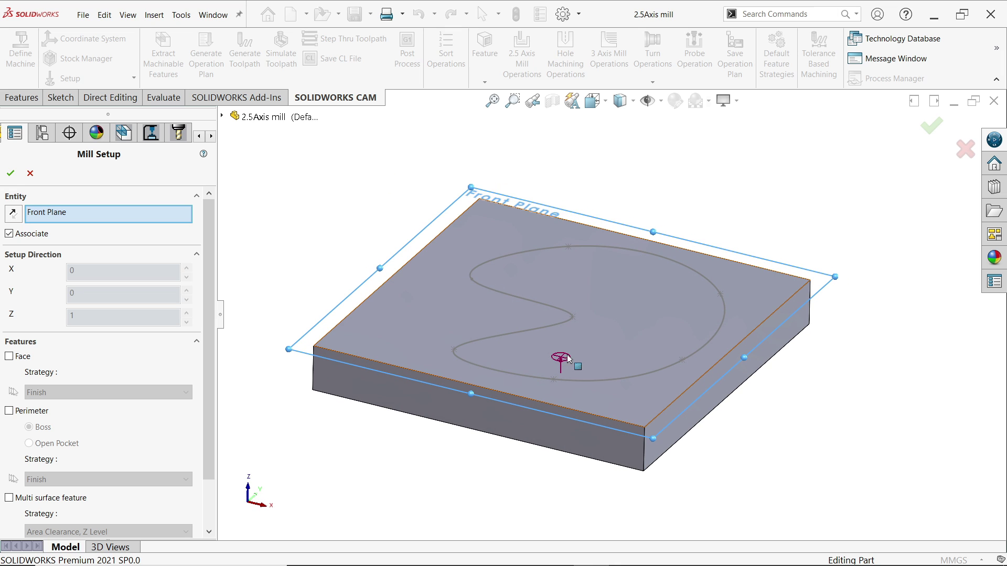
middle_click_drag(612, 333, 638, 263)
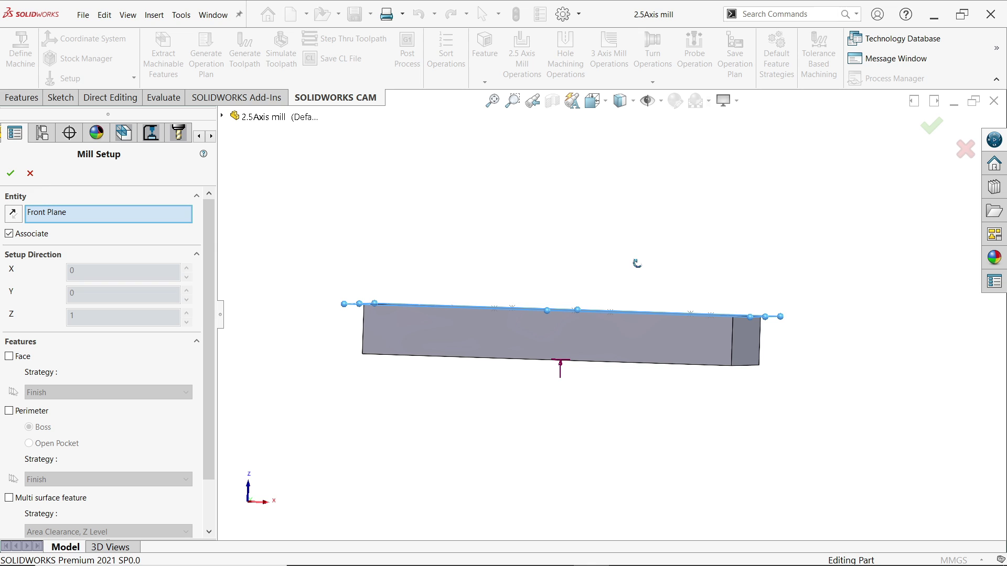
scroll(549, 378, "down", 5)
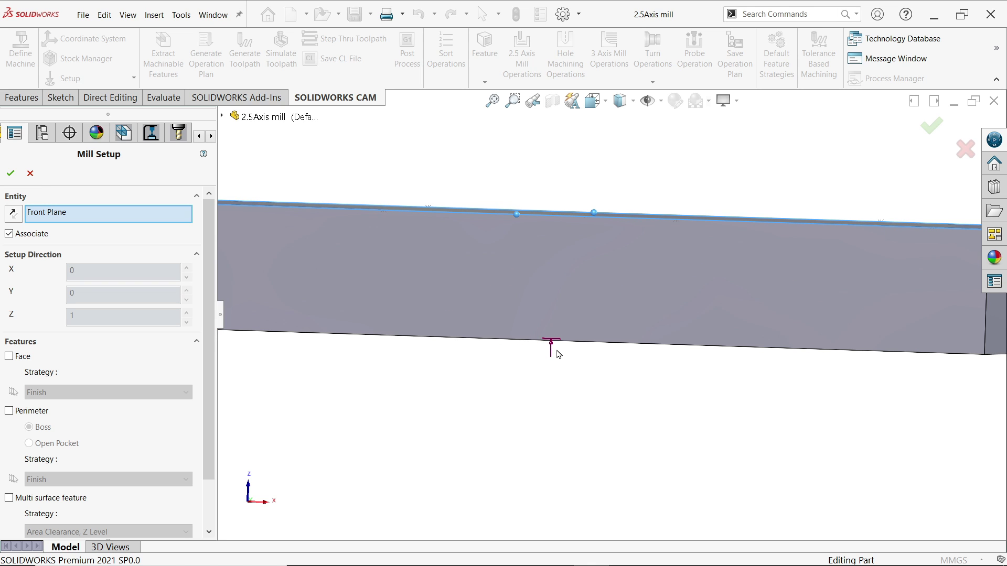
scroll(558, 354, "up", 5)
mouse_move(598, 218)
middle_mouse_down()
mouse_move(577, 294)
mouse_move(600, 264)
middle_mouse_up()
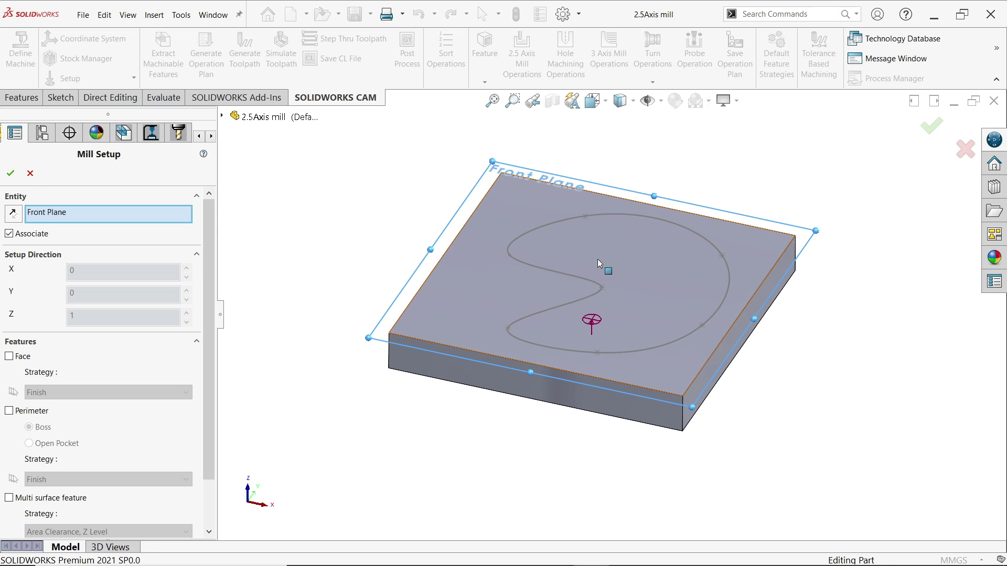
scroll(599, 262, "down", 2)
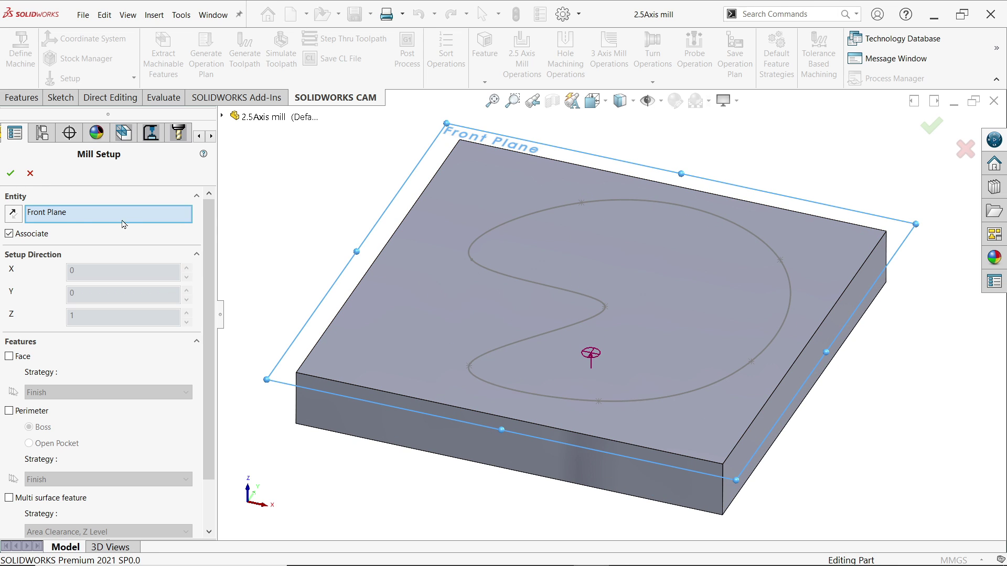
Step: Use the block's top face as the machining-direction entity and accept Mill Part Setup1
left_click(443, 297)
scroll(605, 304, "down", 3)
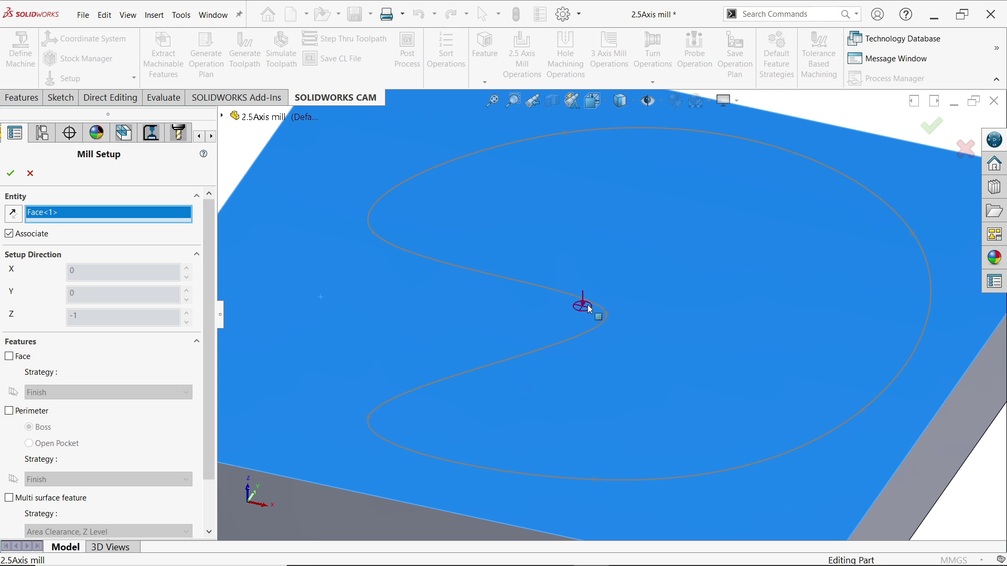
middle_click_drag(590, 310, 618, 223)
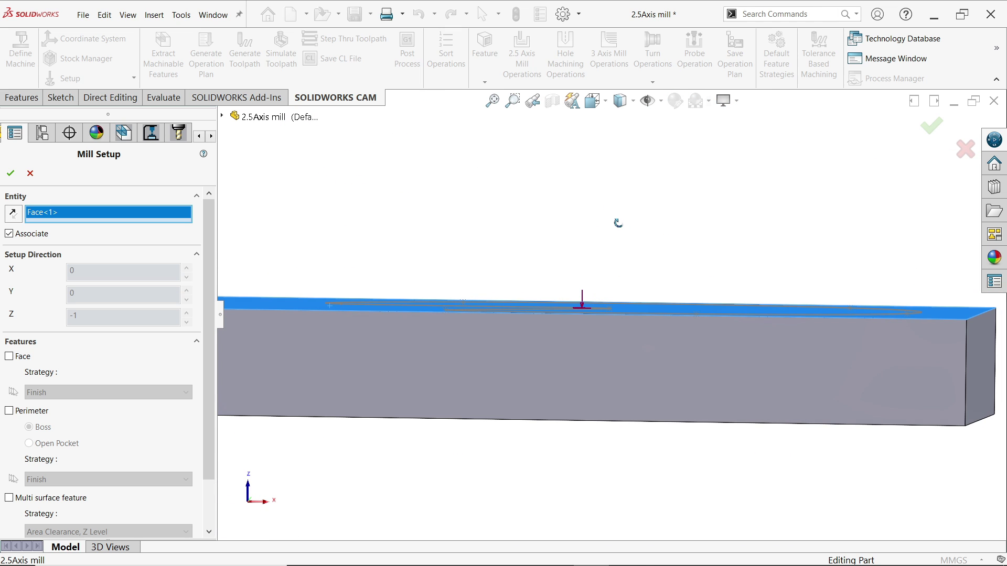
scroll(583, 315, "down", 3)
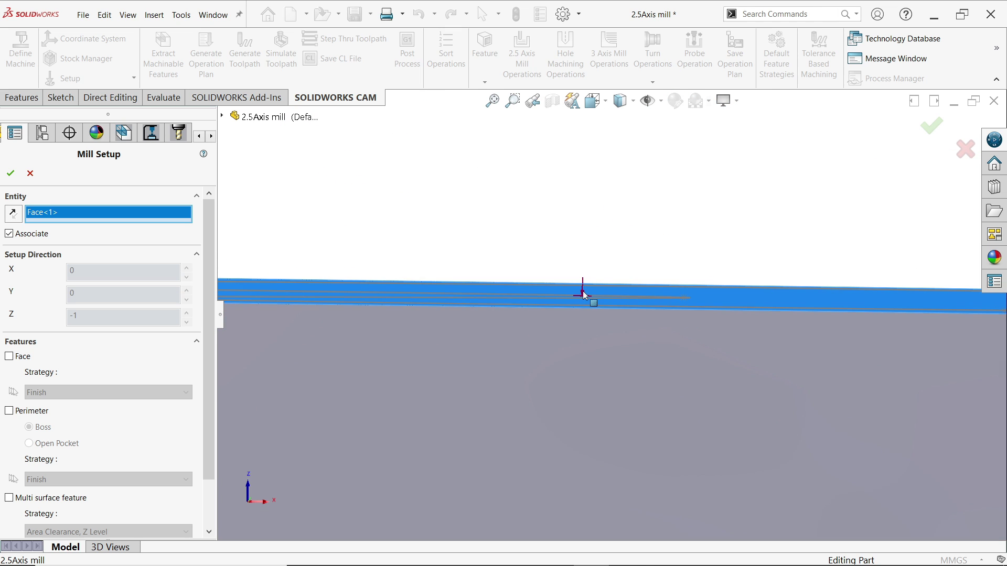
scroll(586, 296, "up", 5)
middle_click_drag(650, 210, 613, 285)
scroll(639, 347, "down", 1)
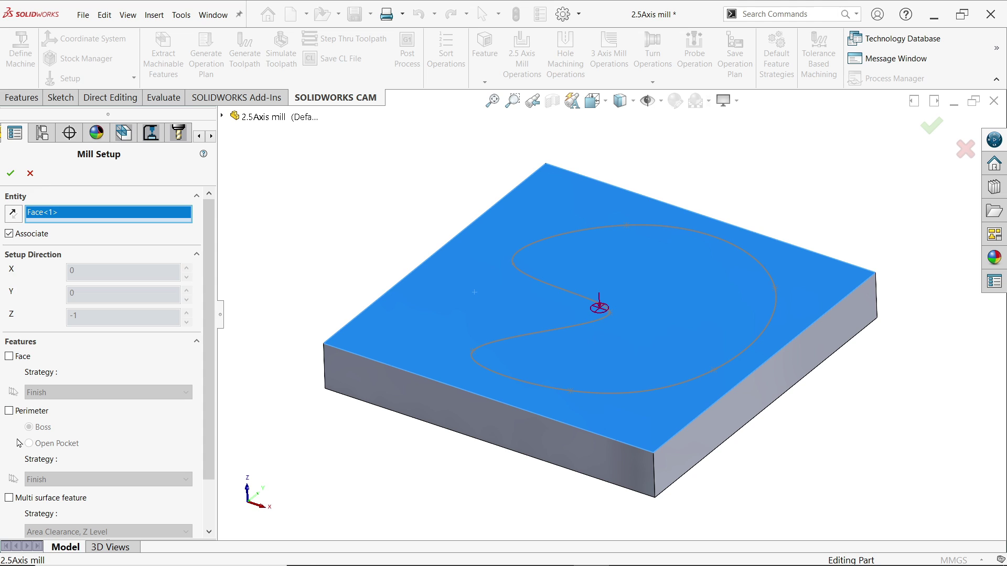
left_click(11, 173)
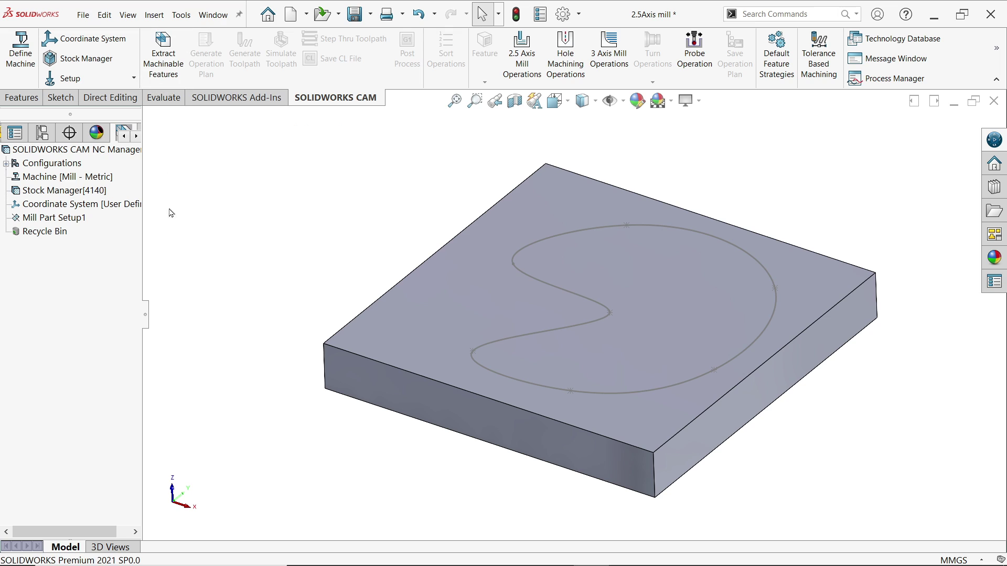
Step: Start a new 2.5 Axis Feature on Mill Part Setup1, keeping the type as Pocket
left_click(57, 219)
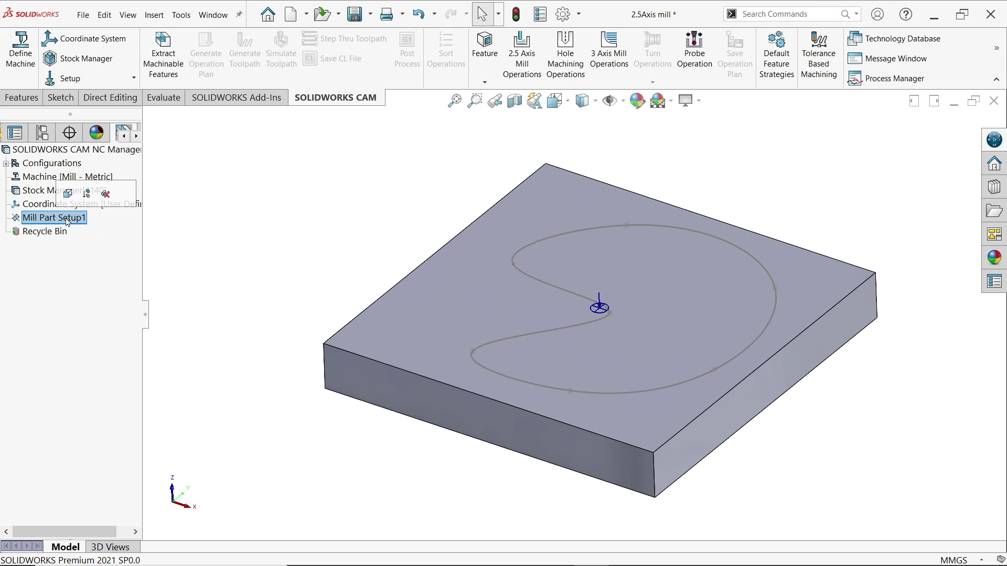
right_click(68, 222)
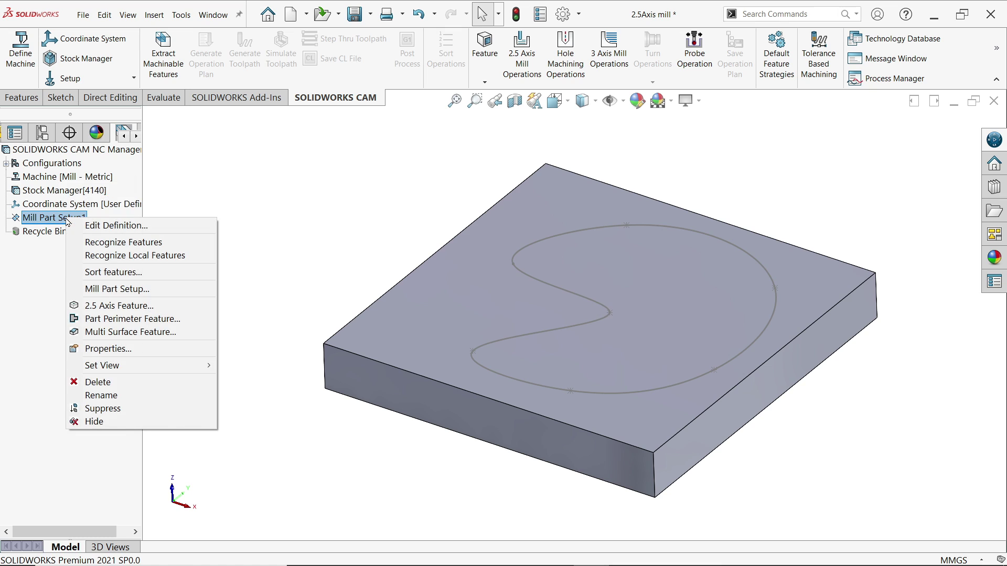
left_click(137, 310)
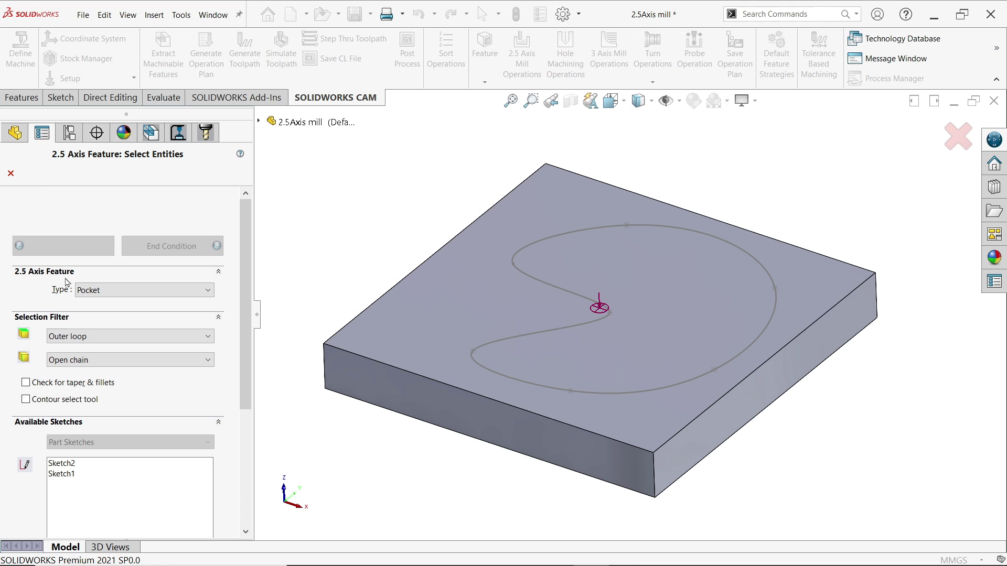
left_click(142, 290)
left_click(105, 300)
Step: Pick Sketch2's spline loop as the pocket profile, with Pocket still the feature type
left_click_drag(245, 339, 245, 450)
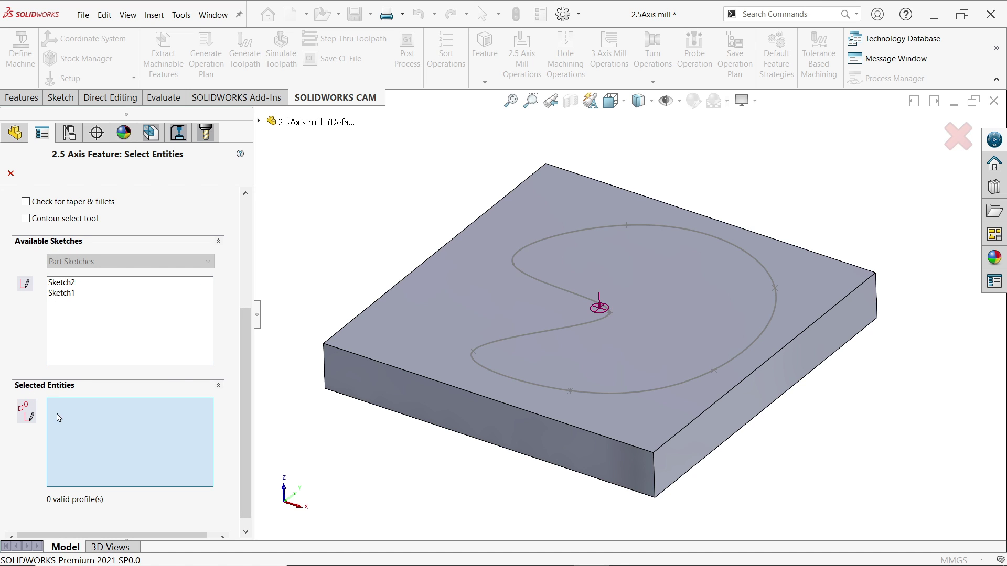
left_click(514, 339)
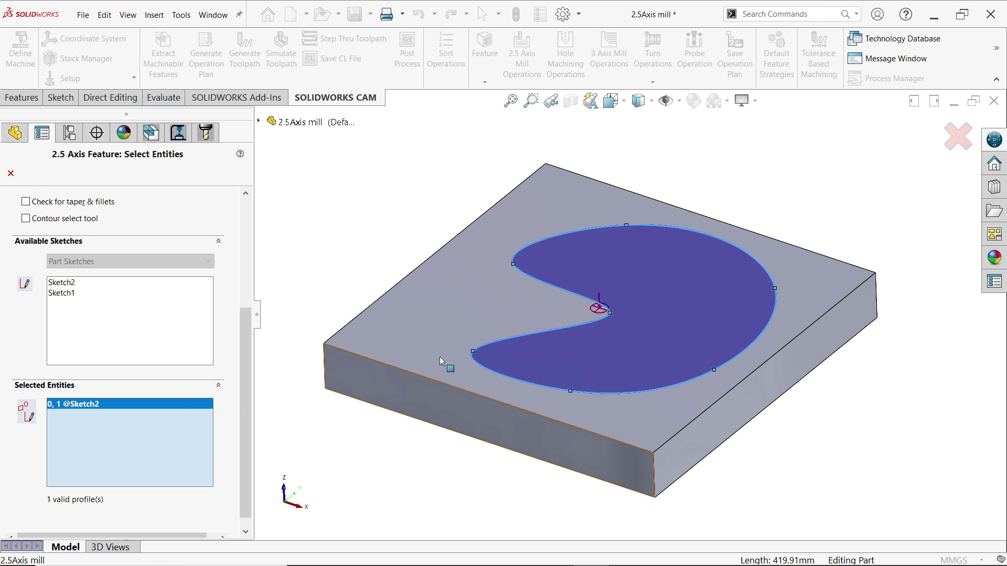
left_click_drag(247, 355, 254, 231)
left_click(149, 291)
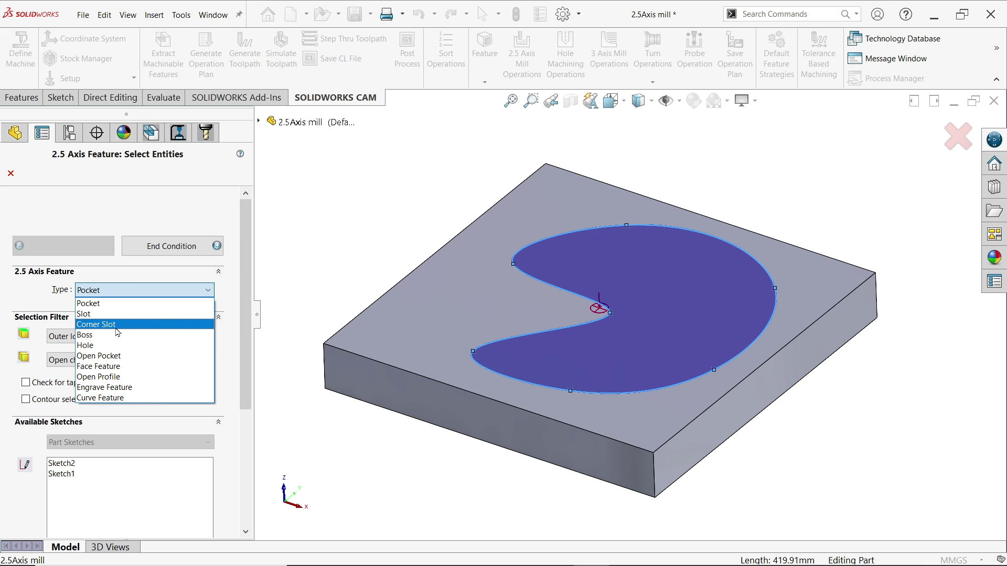
left_click(137, 303)
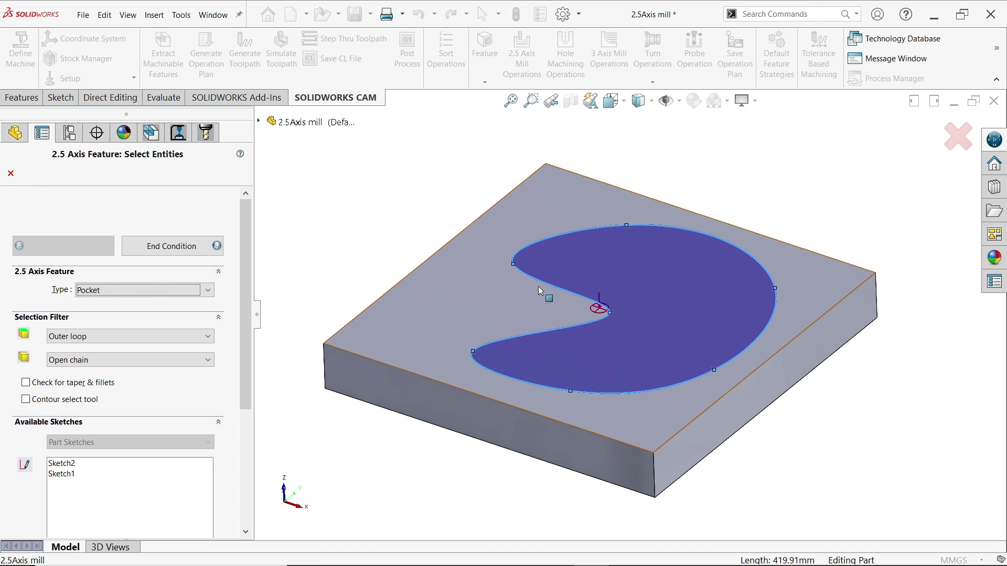
Step: Move to the pocket's end conditions and dismiss the matching TechDB operations popup
left_click(159, 246)
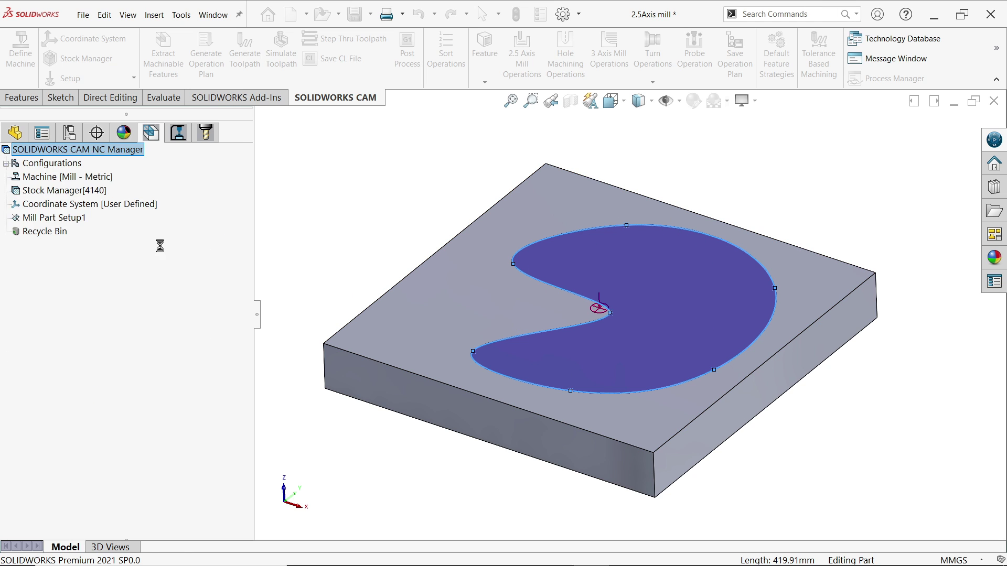
scroll(250, 339, "down", 3)
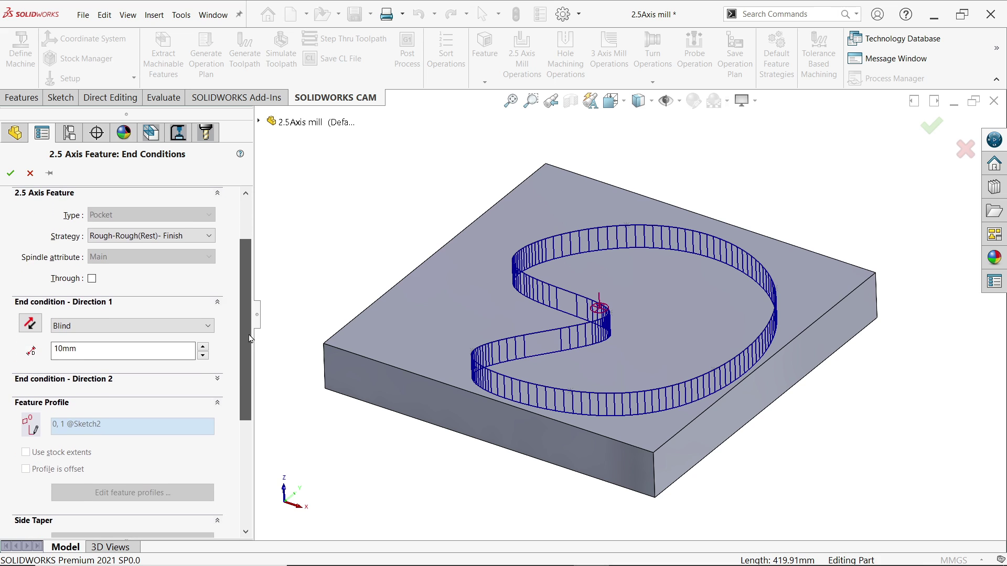
left_click_drag(250, 338, 242, 295)
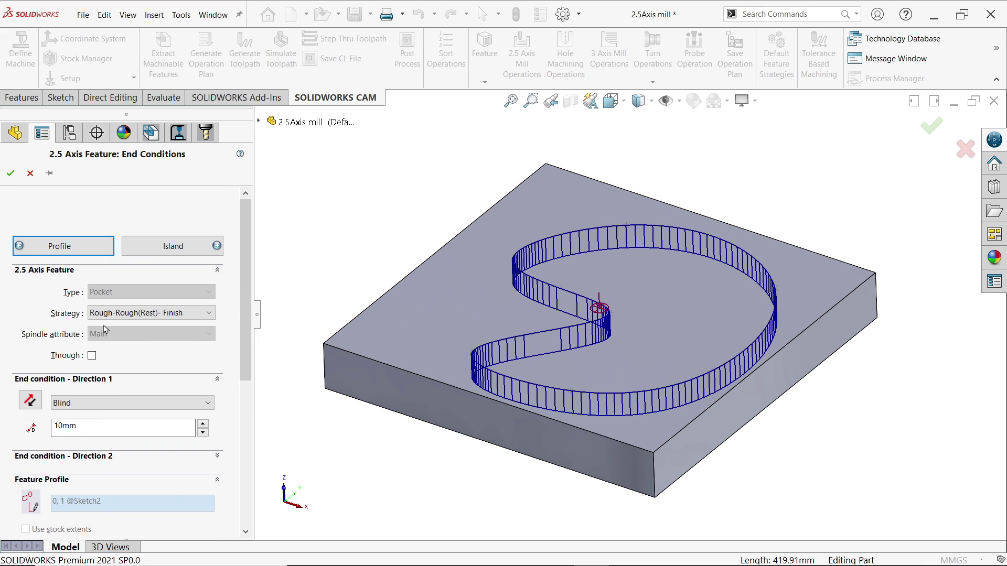
mouse_move(105, 313)
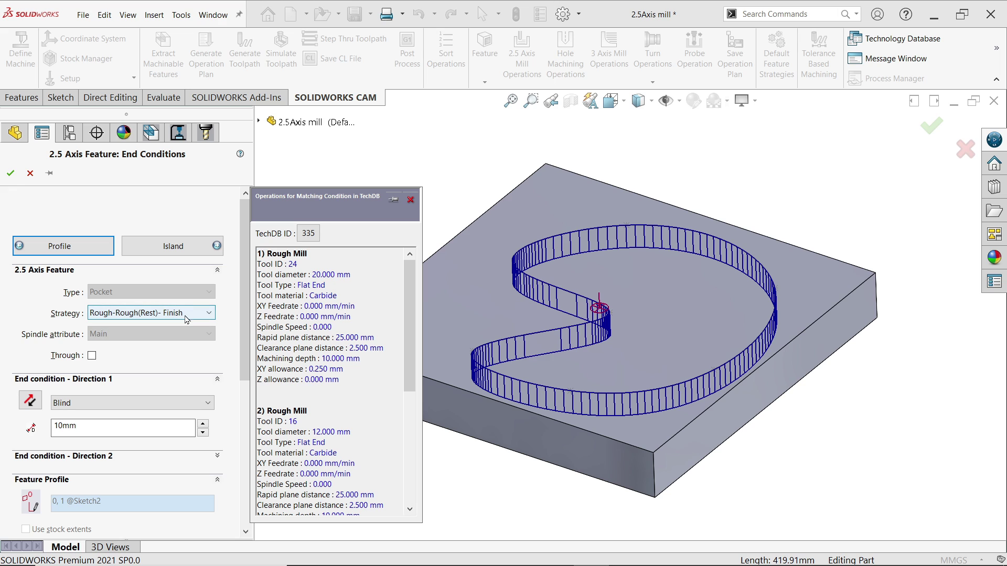
left_click(411, 200)
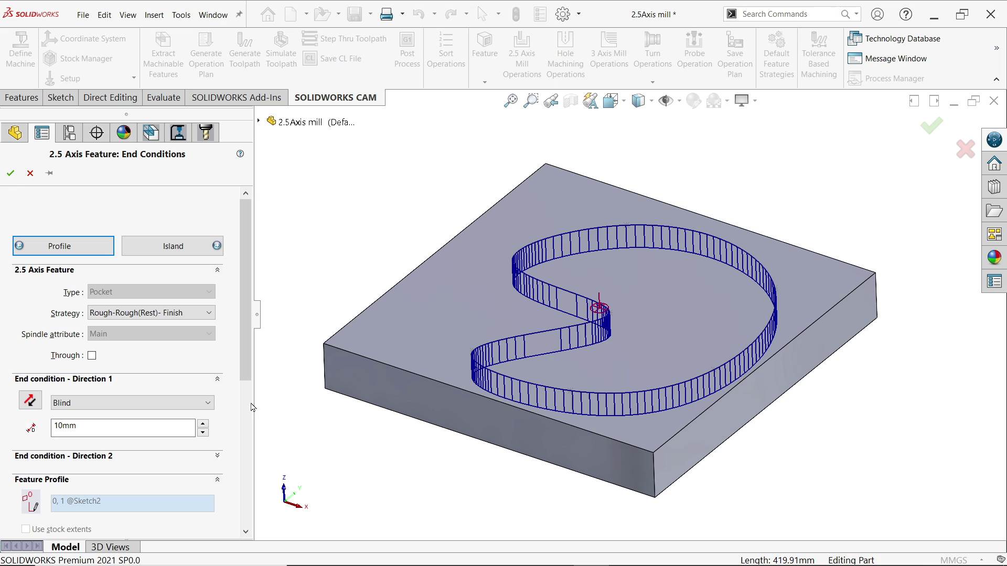
Step: Keep a Blind end condition at 10 mm depth and confirm, creating Irregular Pocket1
scroll(244, 381, "down", 2)
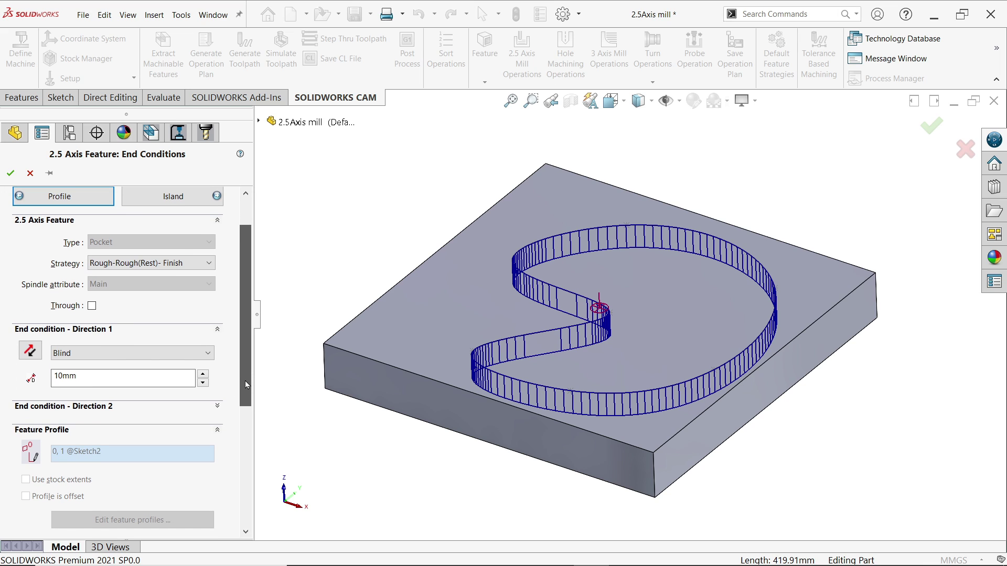
left_click(90, 355)
left_click(89, 356)
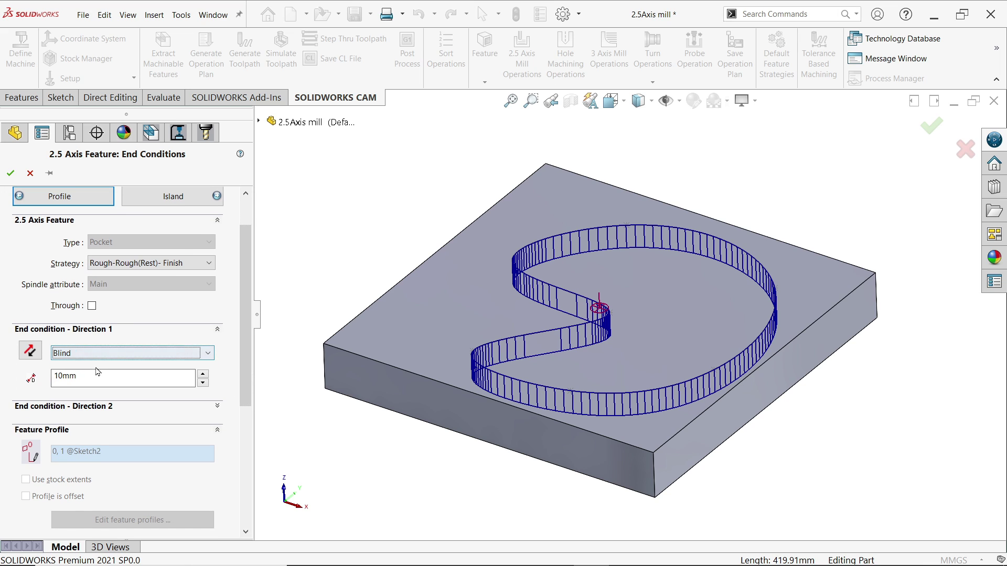
left_click_drag(92, 373, 62, 374)
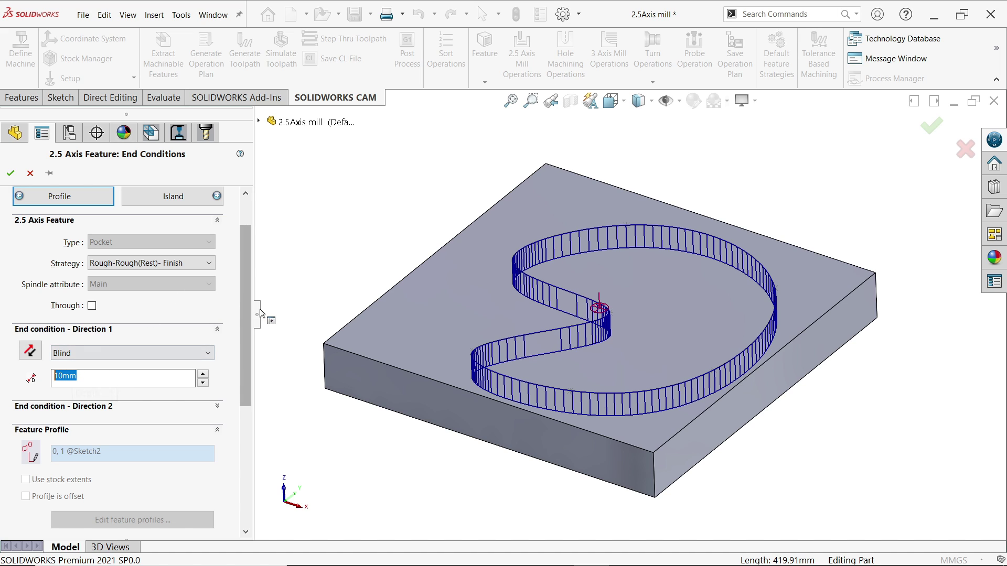
scroll(52, 228, "up", 1)
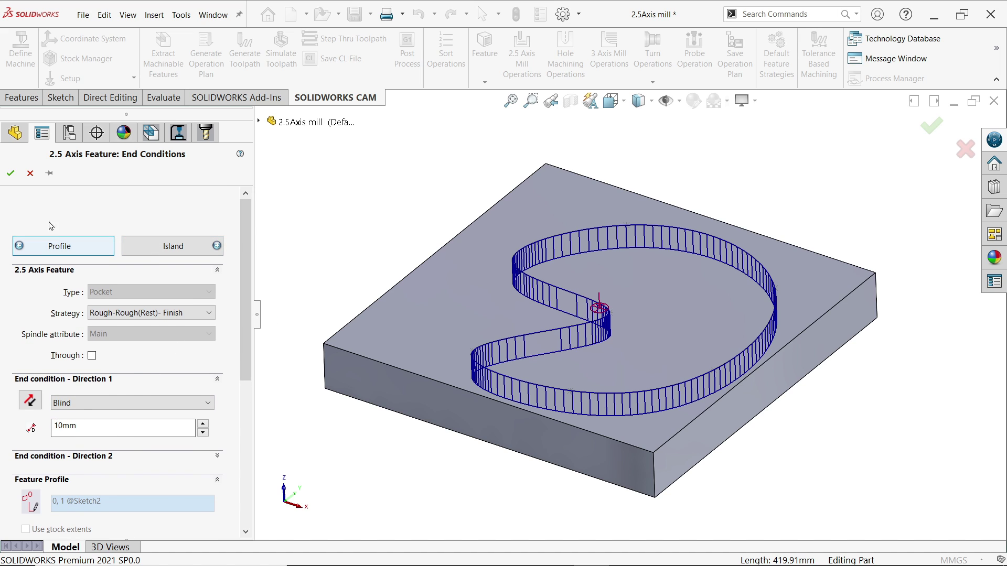
left_click(11, 173)
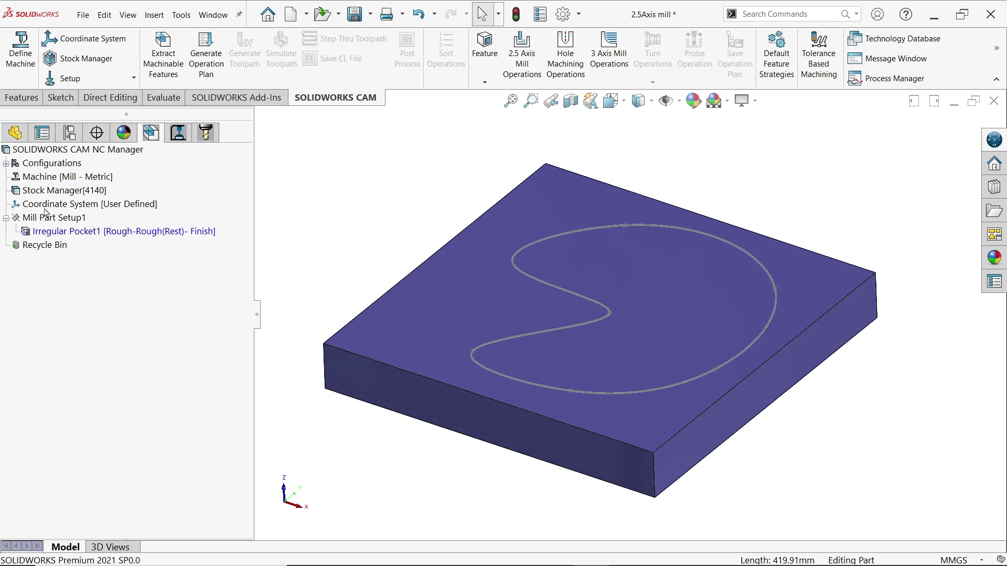
left_click(91, 232)
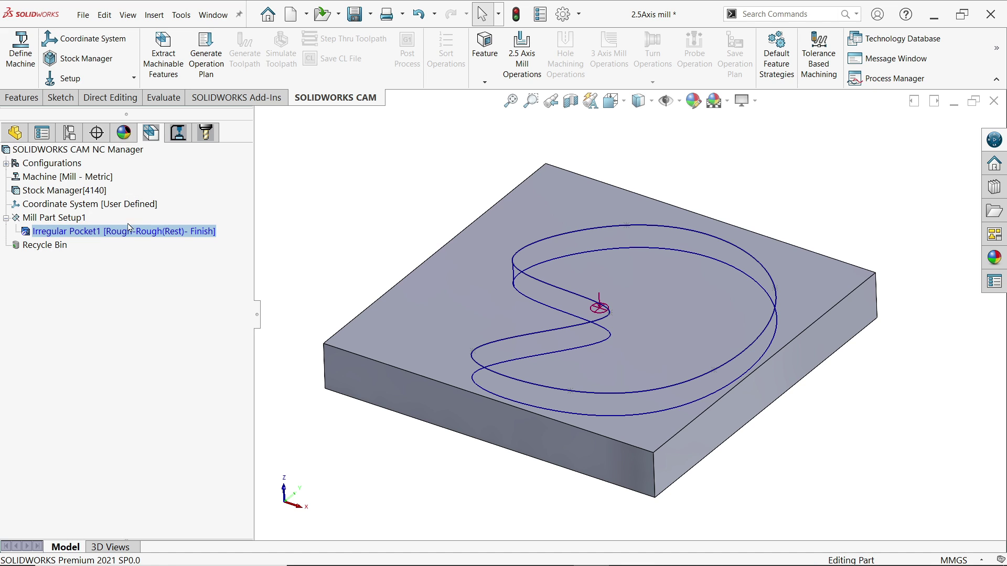
Step: Generate the operation plan for Mill Part Setup1, then review Rough Mill2 and Contour Mill1's tools
left_click(61, 219)
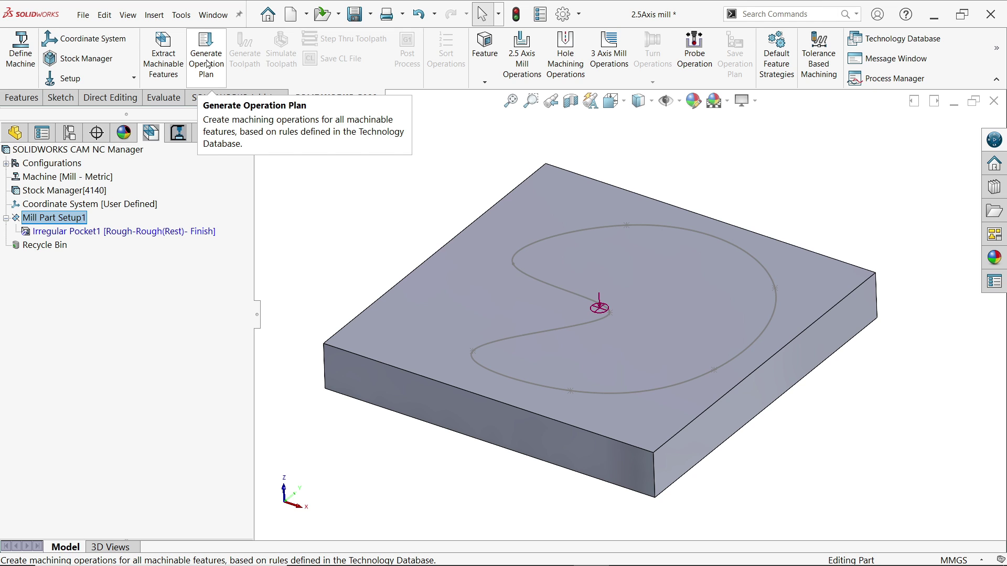
left_click(208, 64)
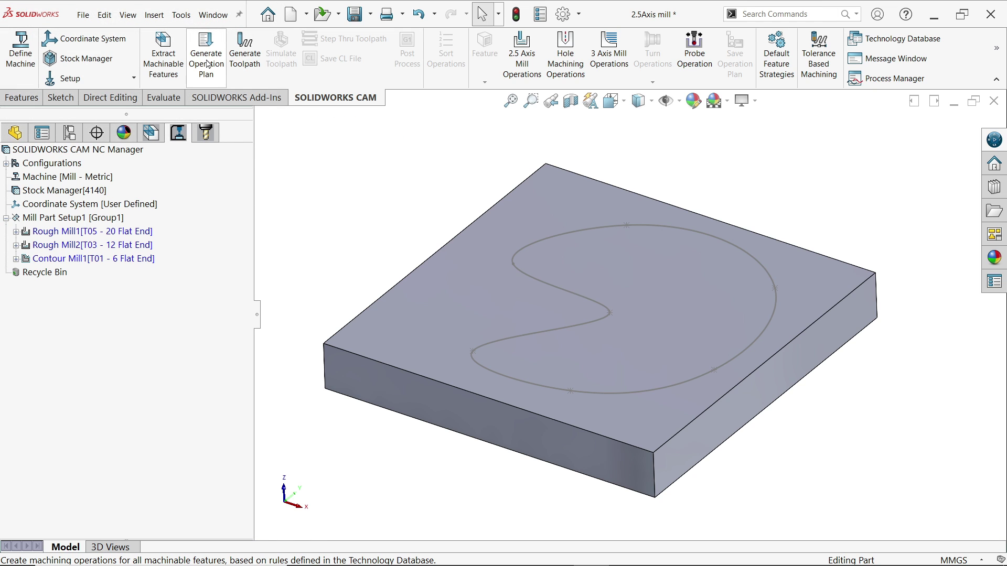
left_click(105, 245)
left_click(144, 258)
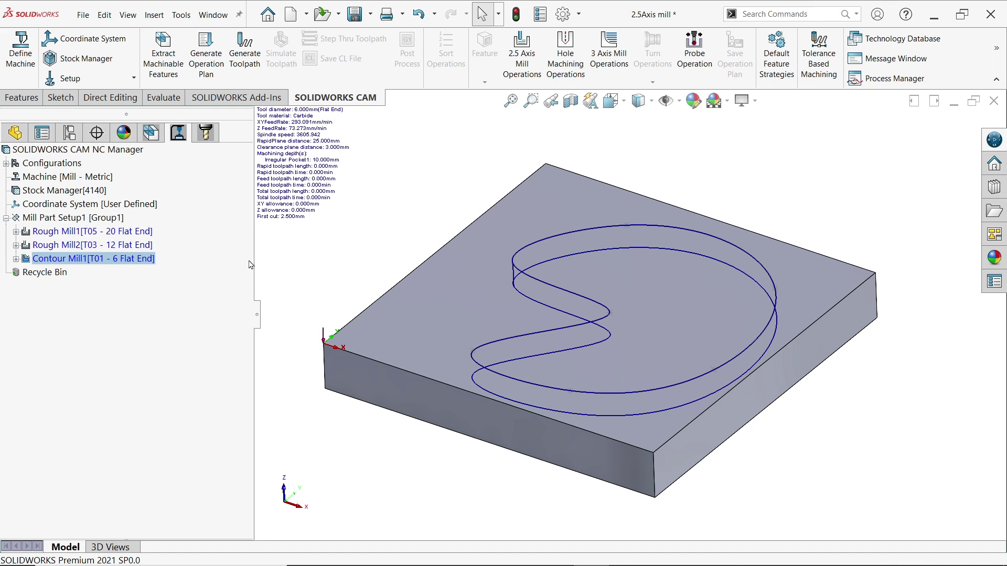
left_click(89, 220)
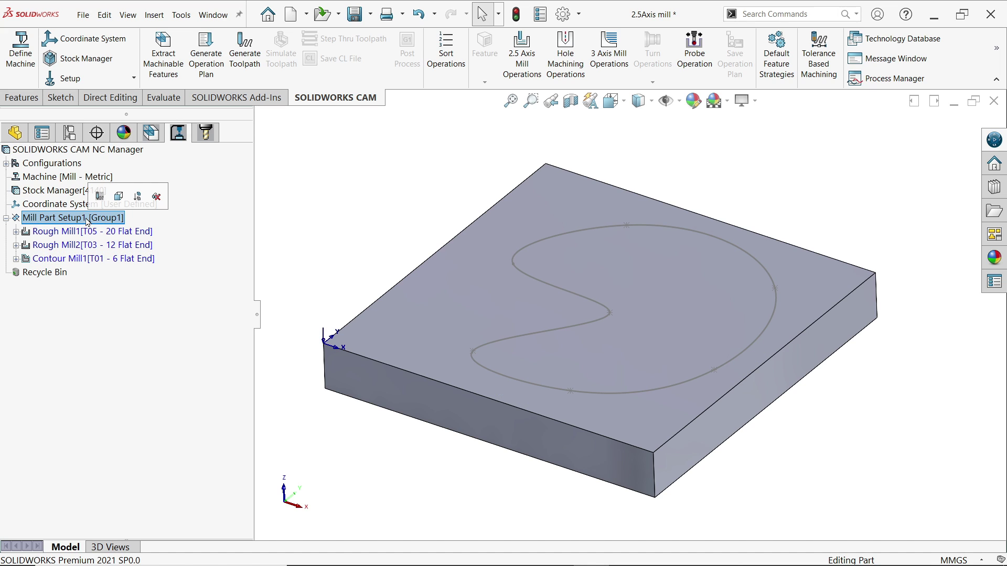
Step: Generate toolpaths and view Irregular Pocket1's path under Rough Mill1, Rough Mill2 and Contour Mill1
left_click(245, 52)
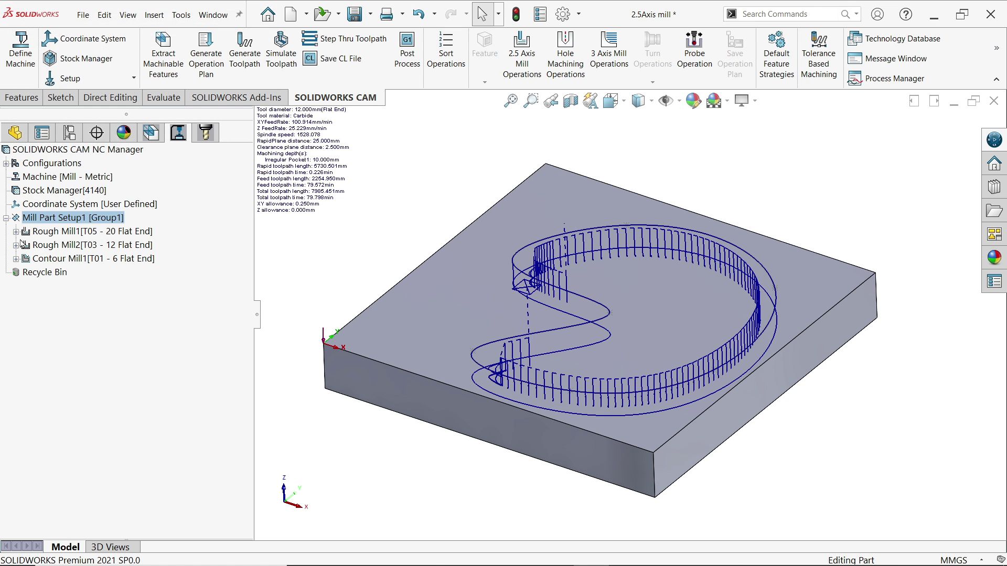
left_click(15, 231)
left_click(57, 246)
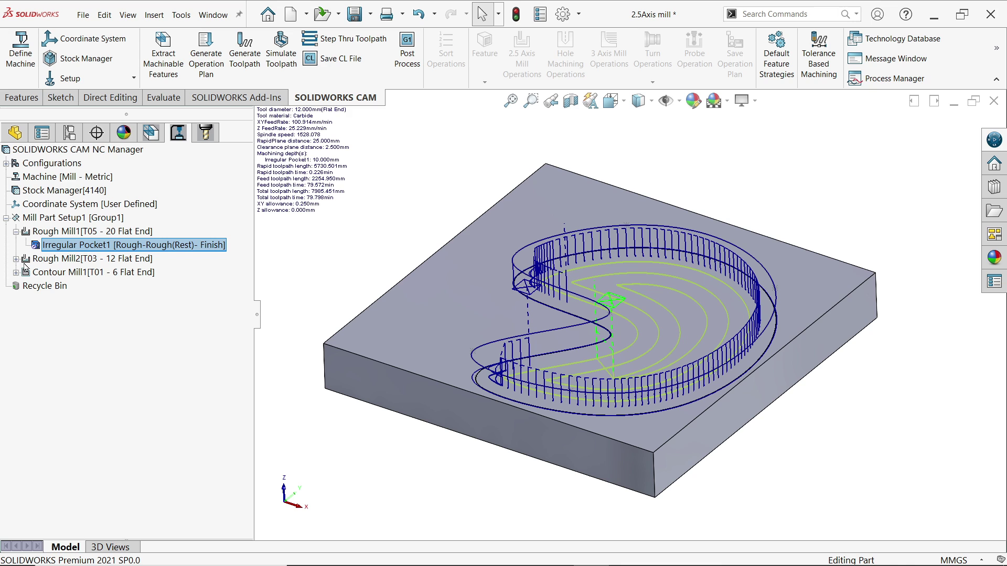
scroll(652, 337, "down", 3)
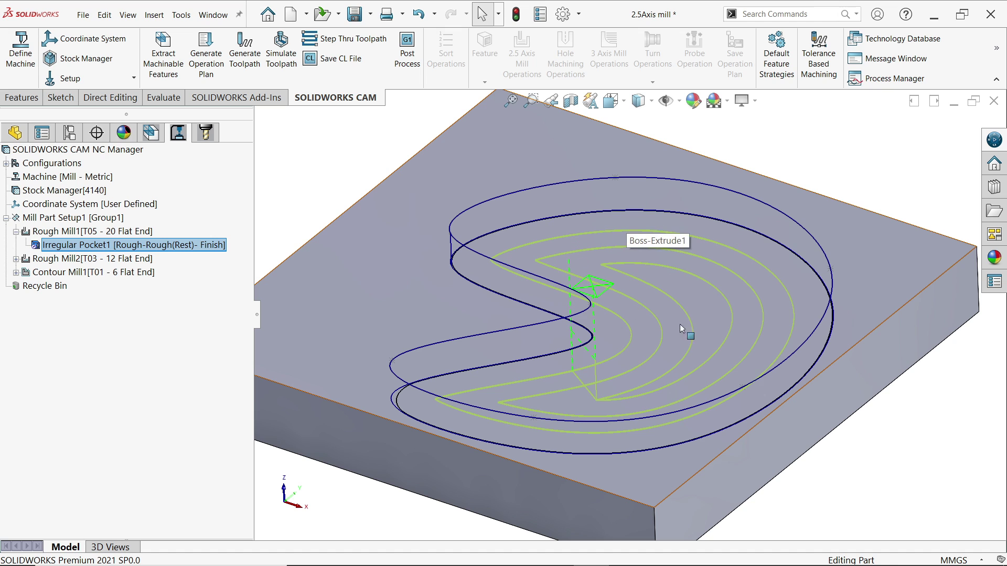
left_click(16, 259)
left_click(74, 274)
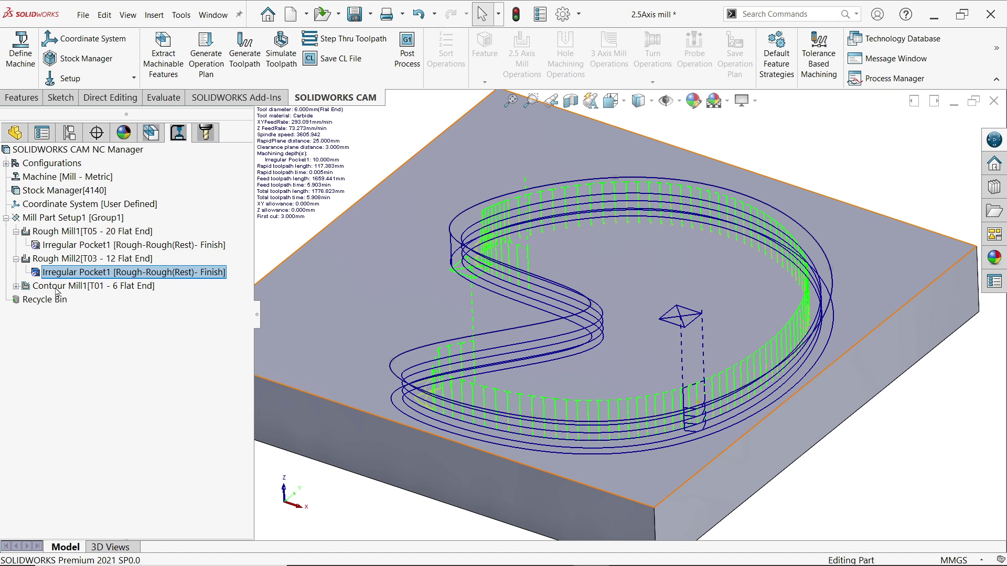
left_click(15, 286)
left_click(84, 300)
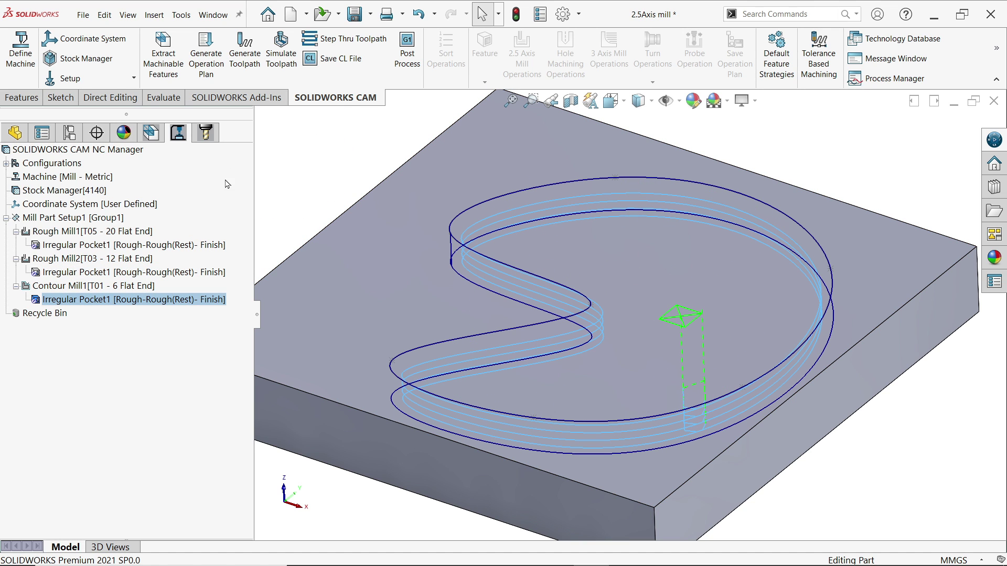
left_click(54, 223)
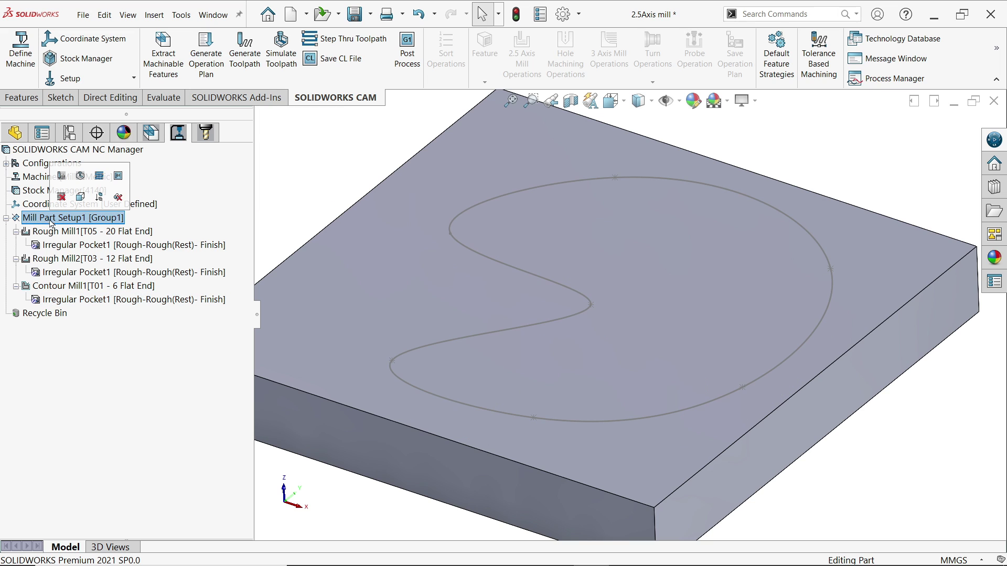
Step: Simulate all three operations at maximum speed until the spline pocket is cut, then close
left_click(282, 53)
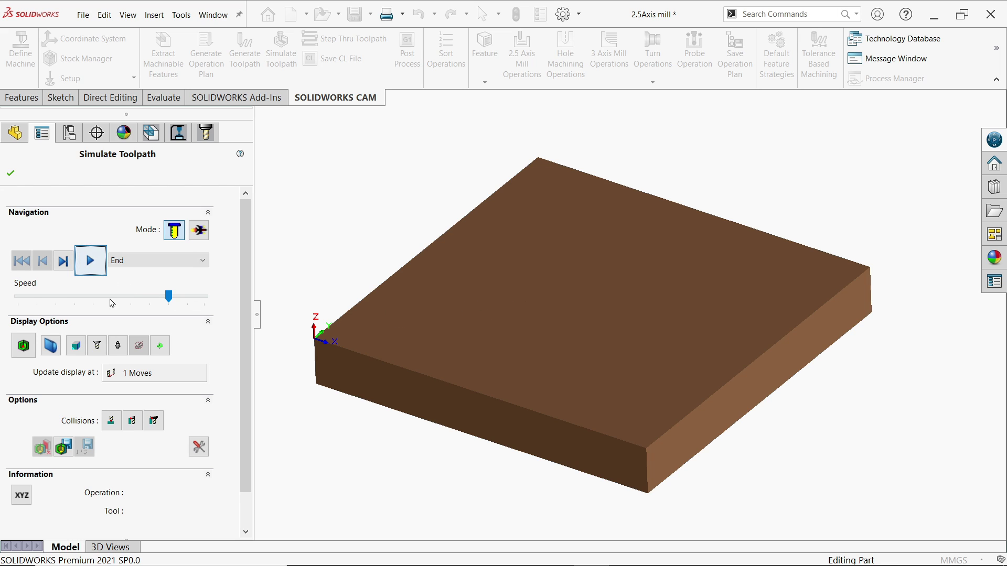
left_click_drag(169, 297, 190, 298)
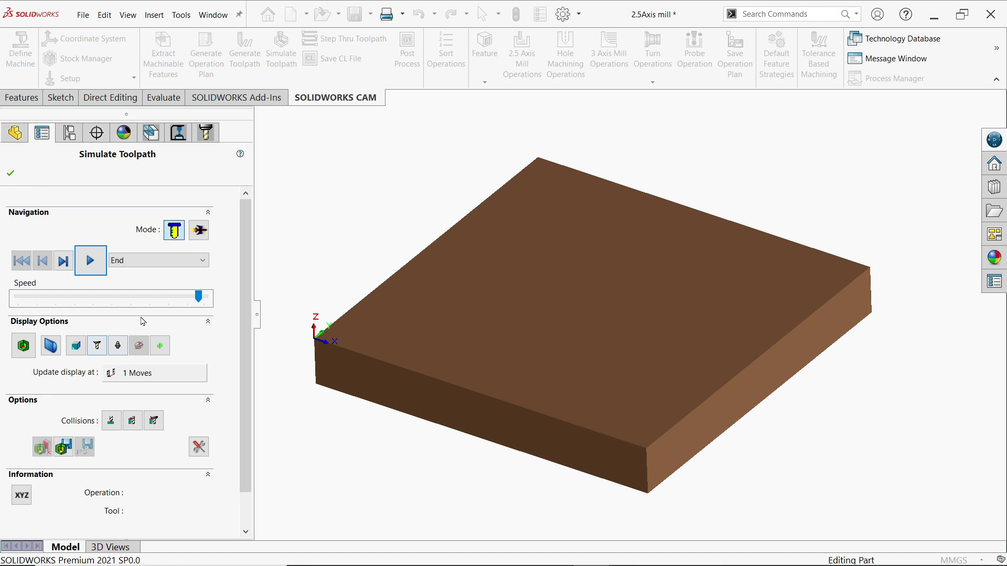
left_click(90, 261)
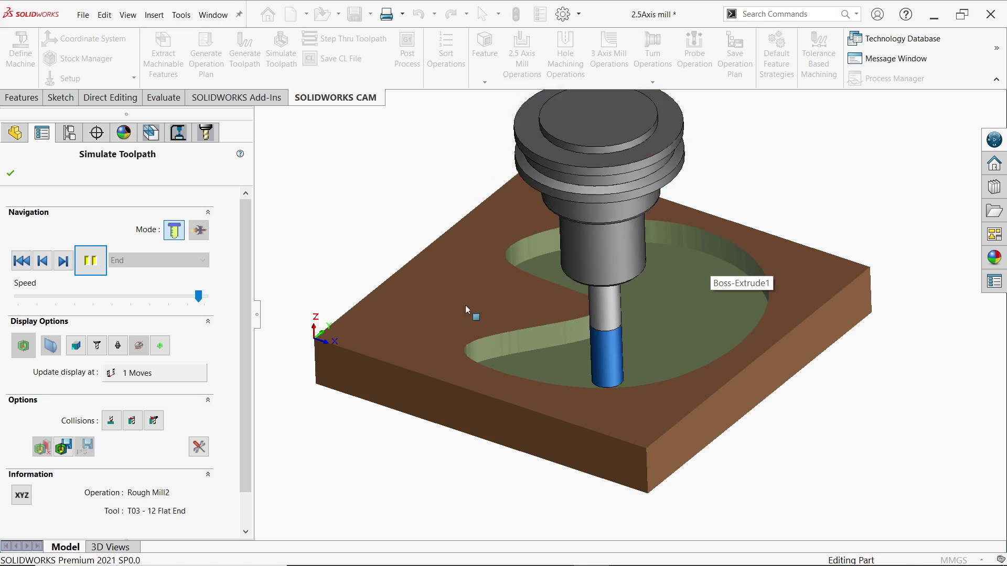
left_click_drag(199, 297, 205, 298)
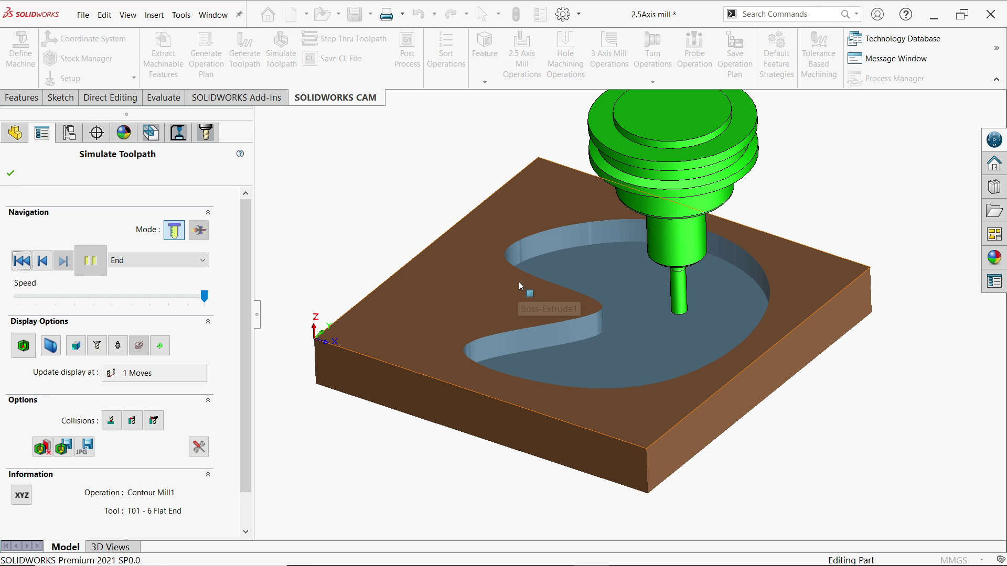
left_click(9, 174)
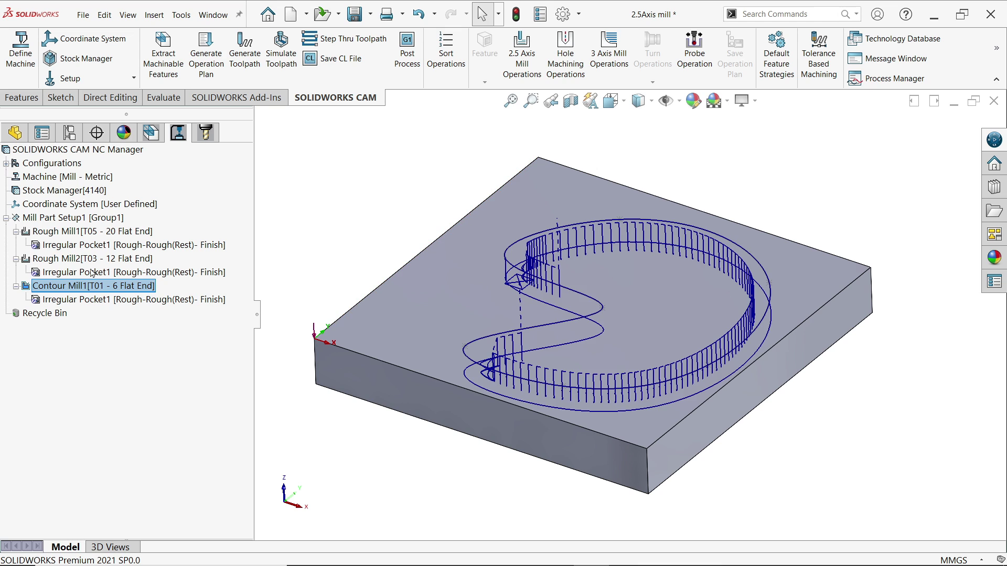
Step: Edit Rough Mill1's Irregular Pocket1 to use a 25 mm Flat End cutter instead of 20 mm
left_click(70, 248)
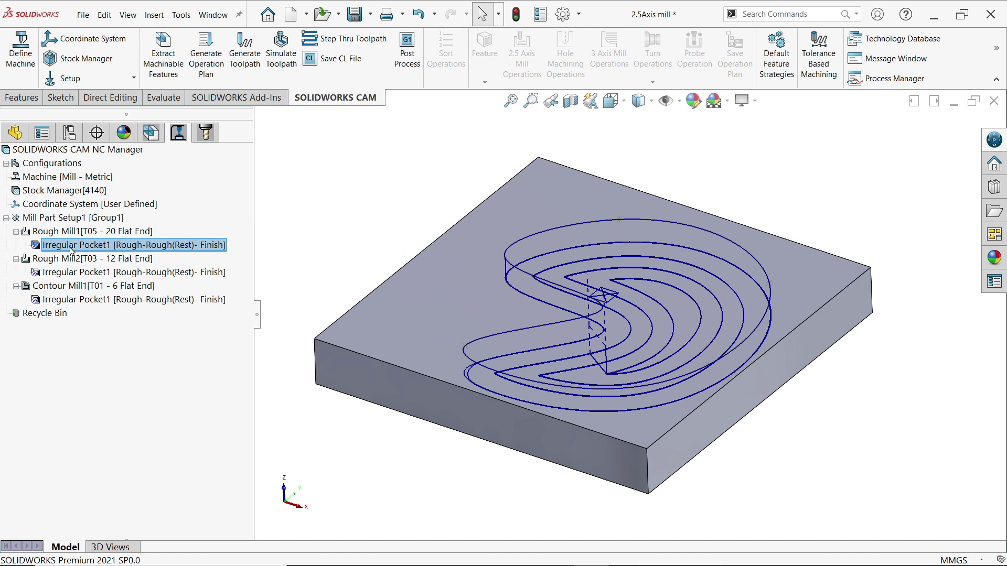
right_click(72, 251)
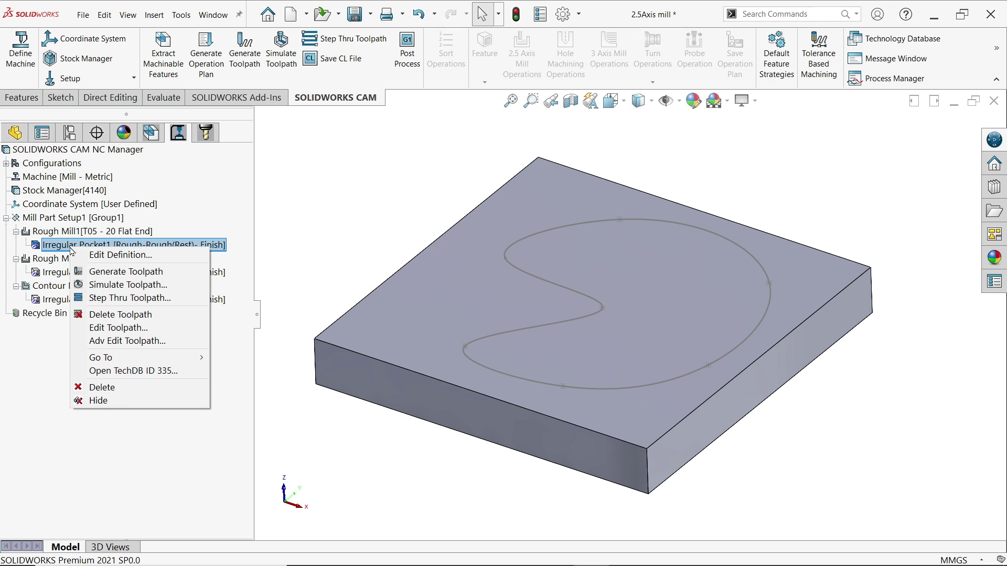
left_click(109, 257)
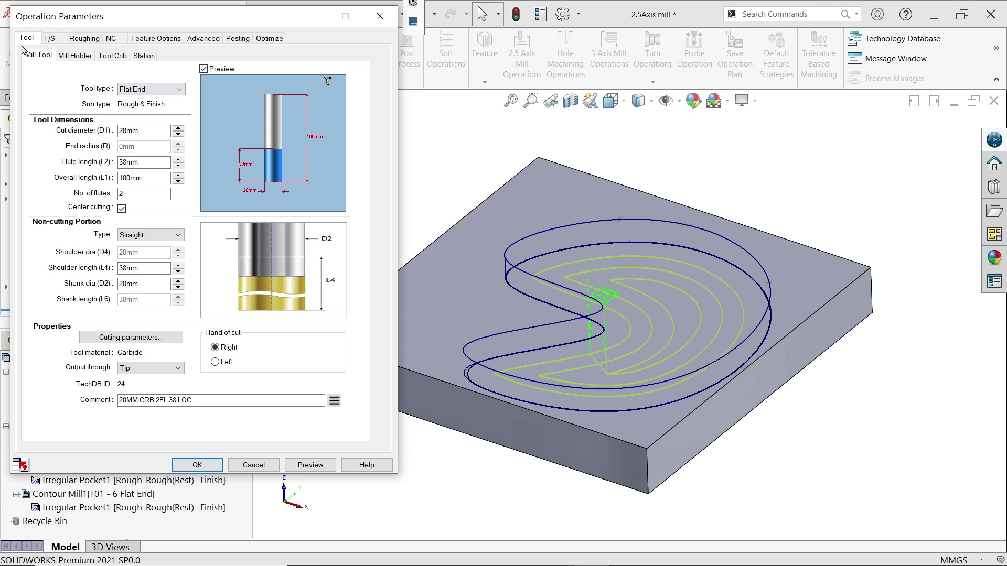
left_click(149, 89)
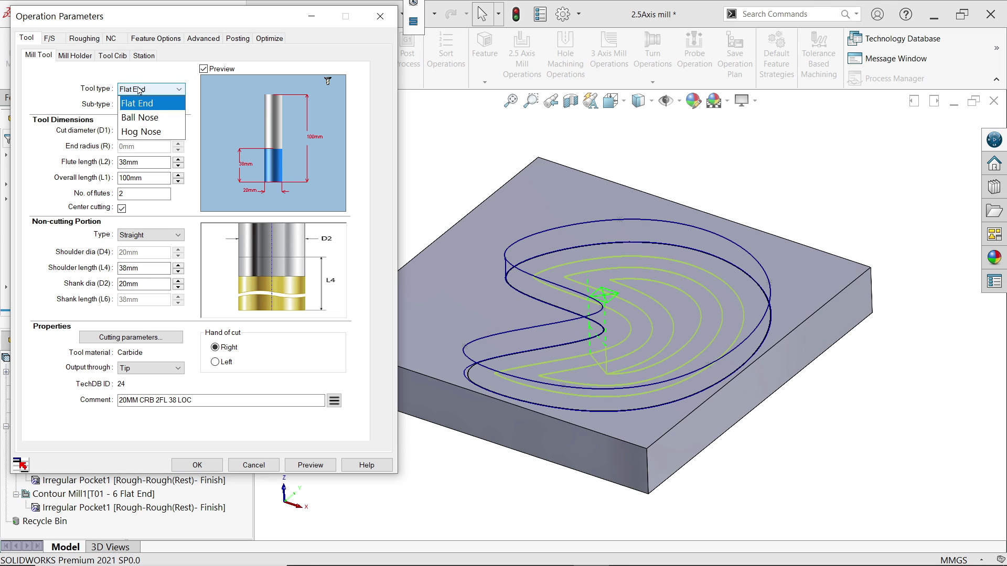
left_click(139, 97)
left_click(128, 130)
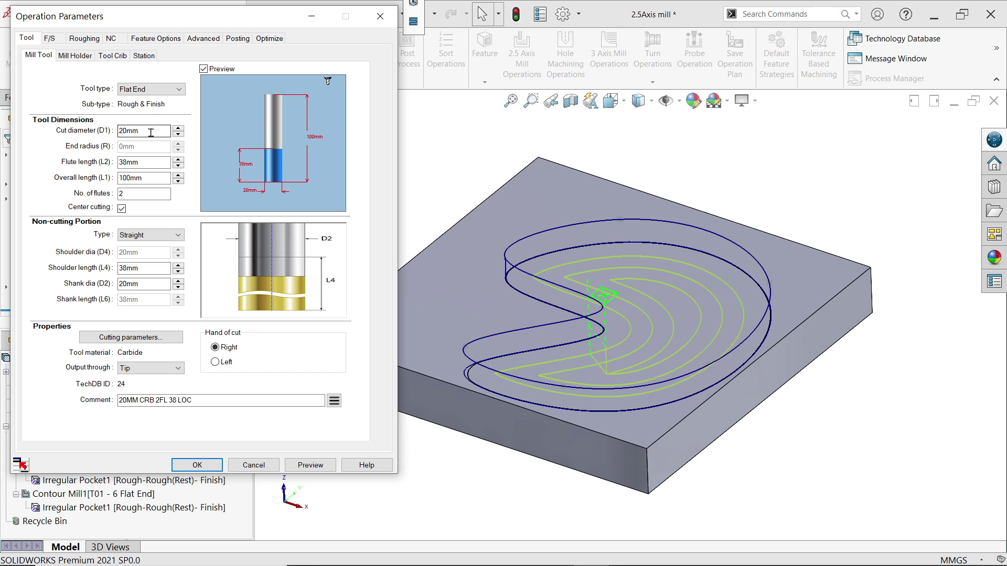
left_click_drag(151, 133, 91, 128)
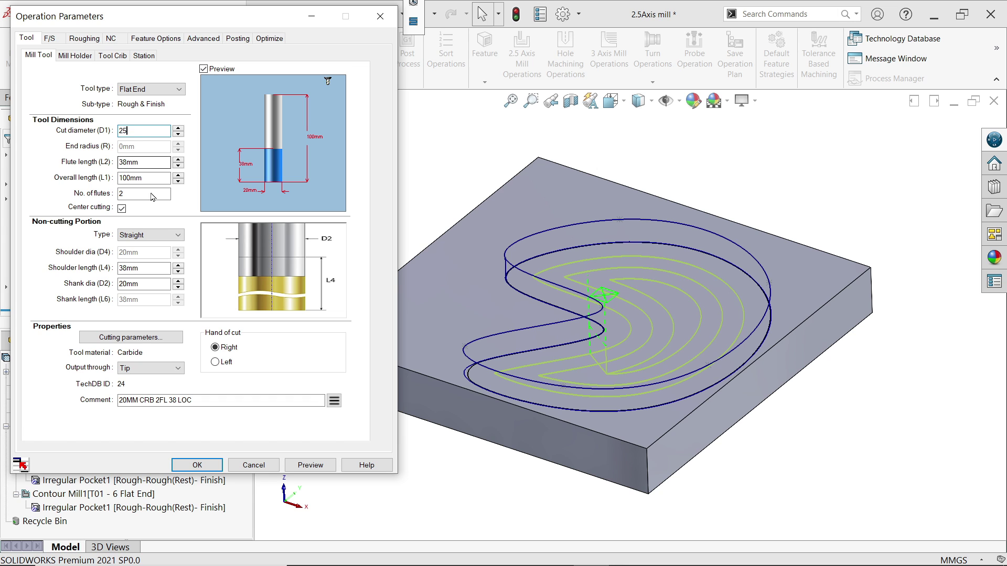
left_click(197, 465)
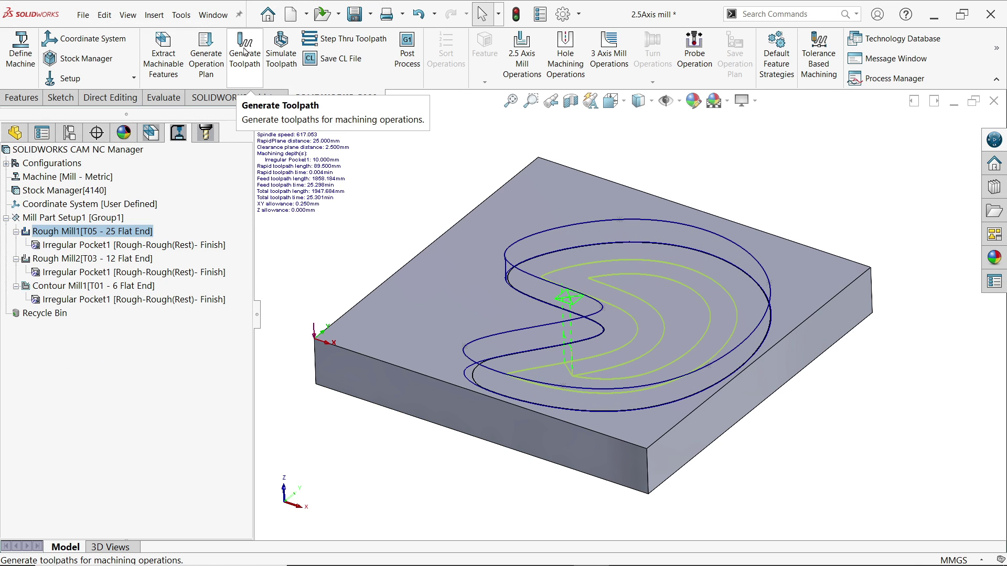
Step: Regenerate toolpaths and simulate Rough Mill1's pocket cut with the 25 mm T05 end mill
left_click(244, 51)
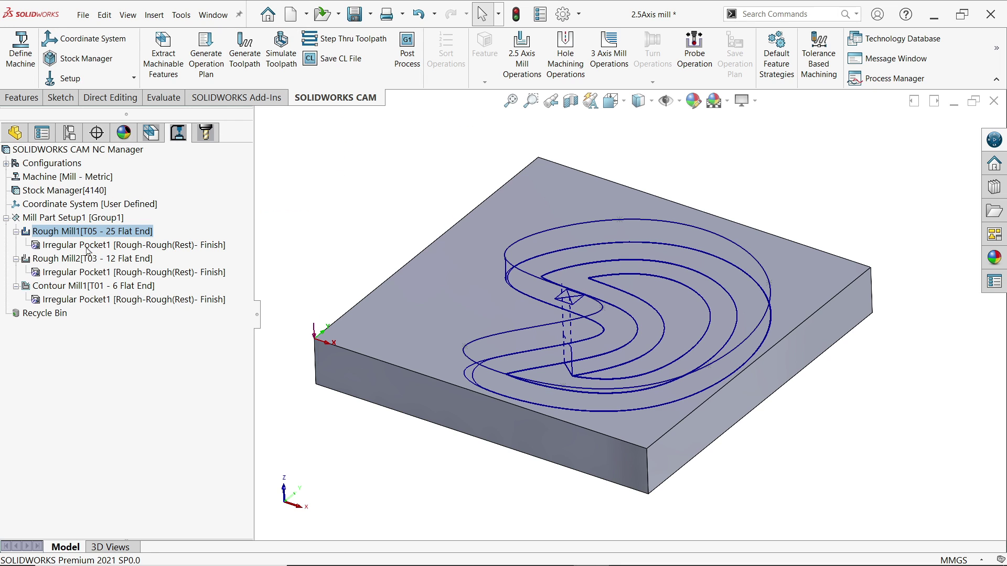
right_click(90, 251)
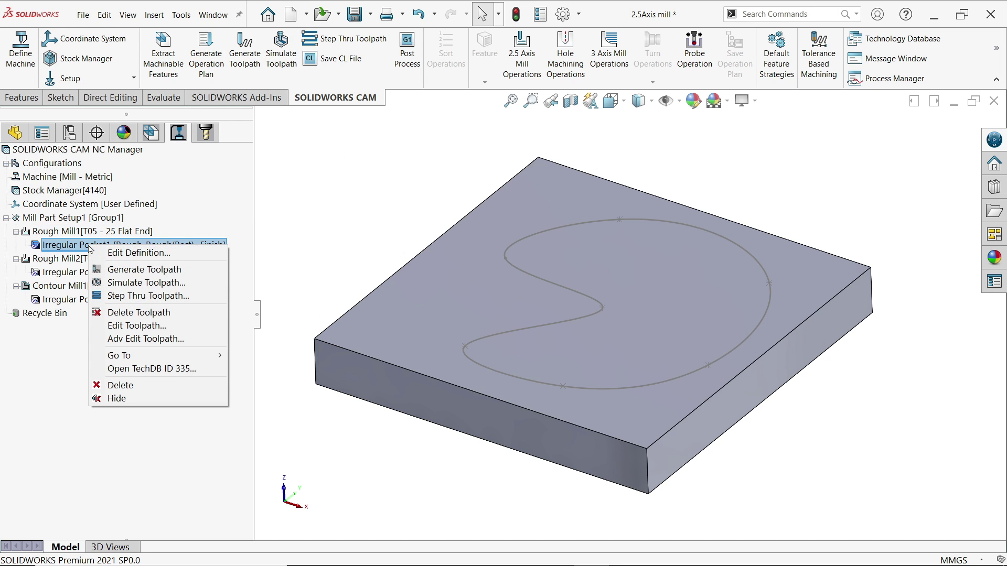
left_click(147, 284)
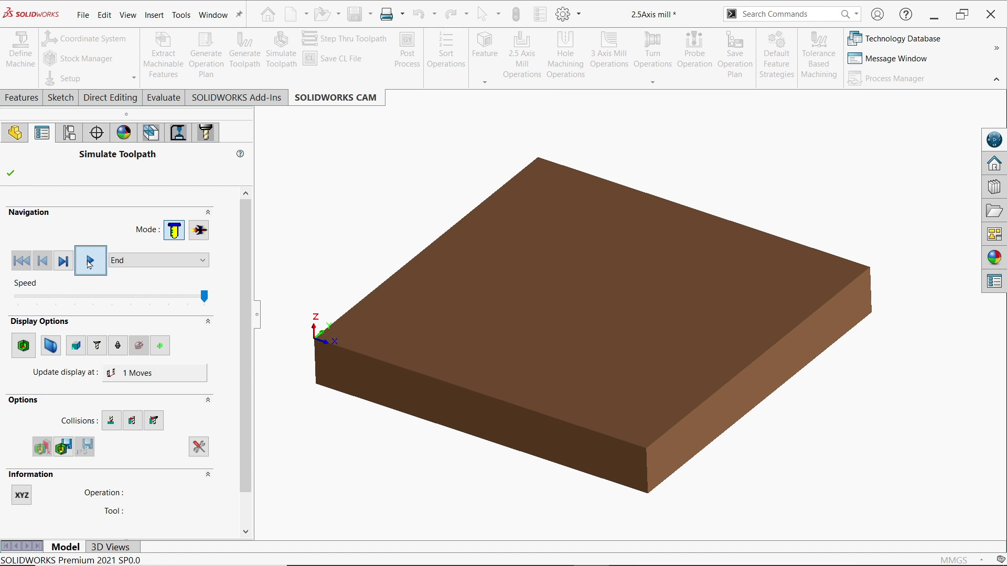
left_click(91, 261)
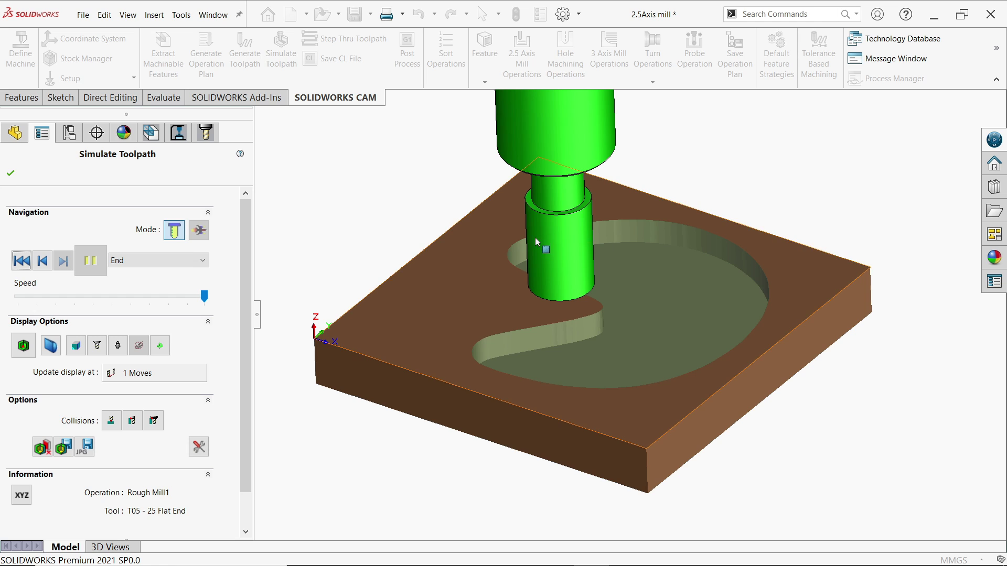
left_click(11, 173)
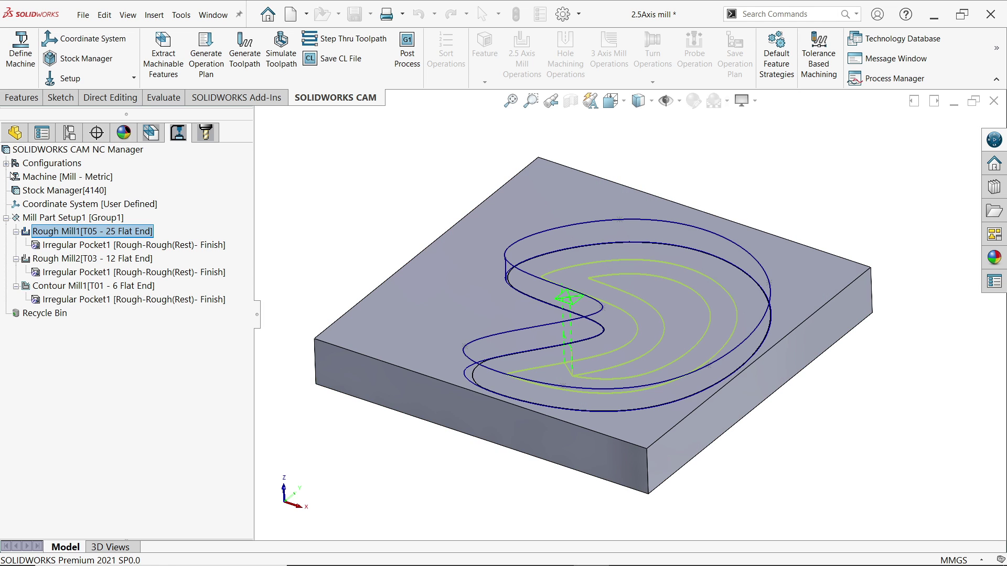
Step: Set Rough Mill1's feeds and speeds Defined by Operation (1760 rpm, 320 mm/min XY feed)
right_click(72, 246)
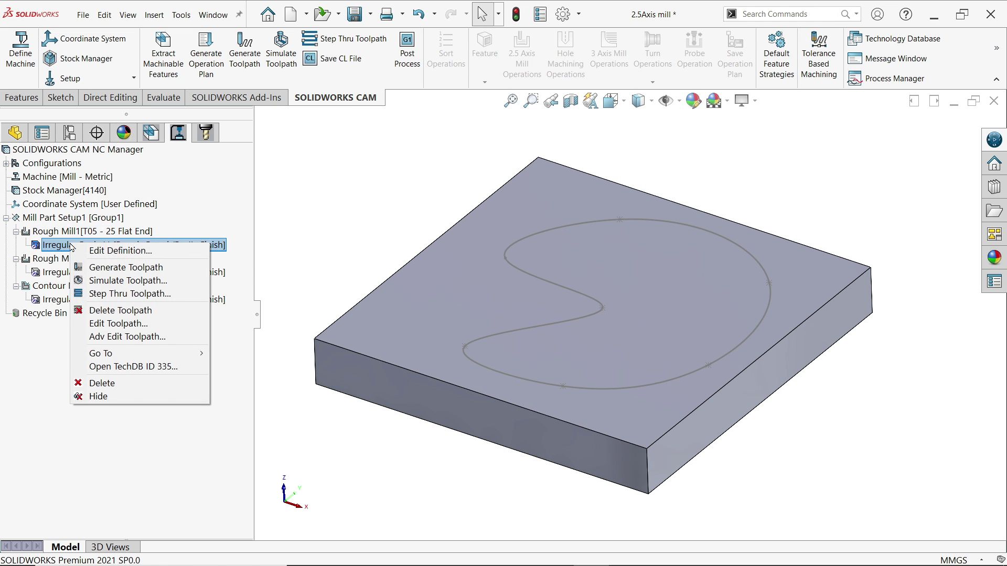
left_click(121, 251)
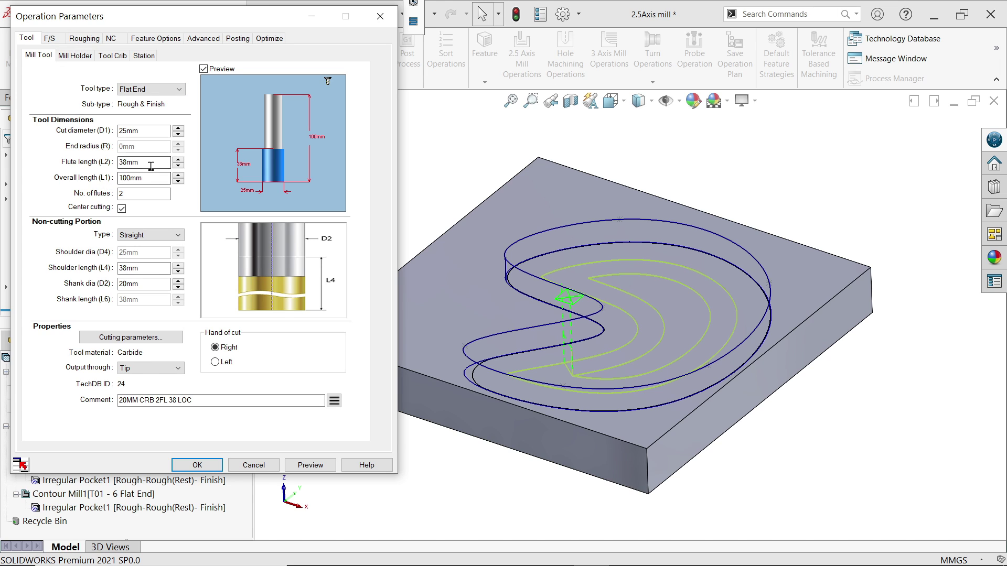
left_click(49, 39)
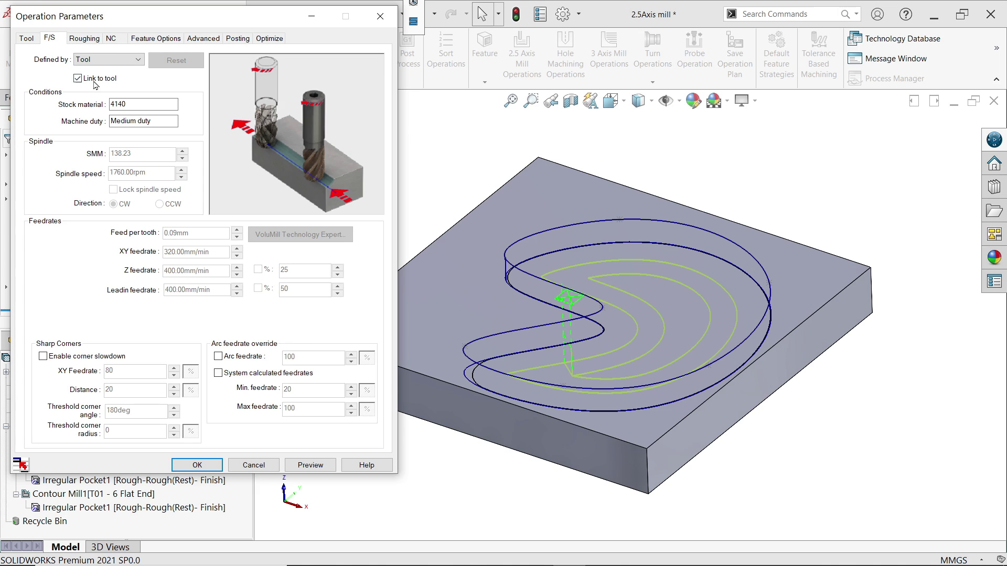
left_click(124, 62)
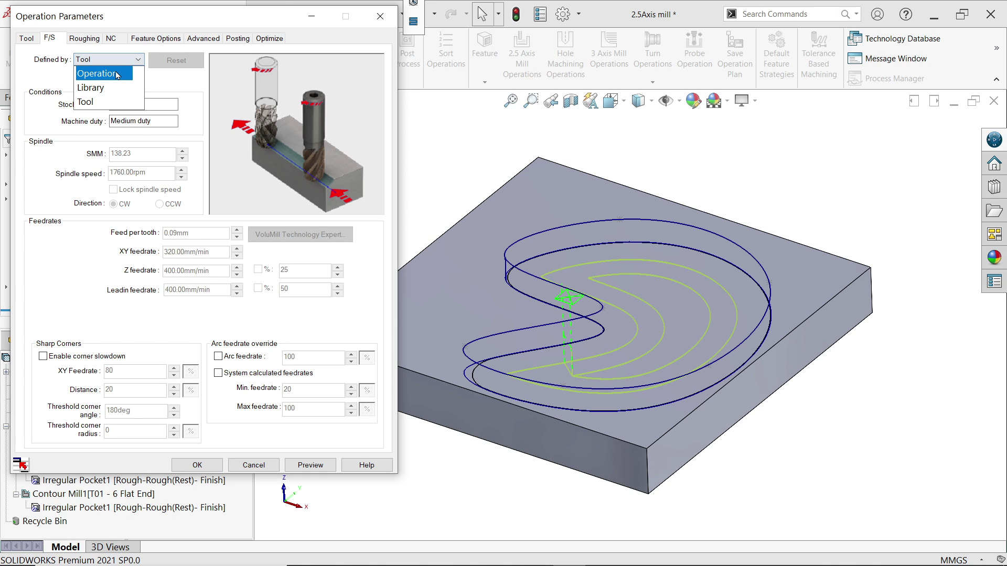
key("Escape")
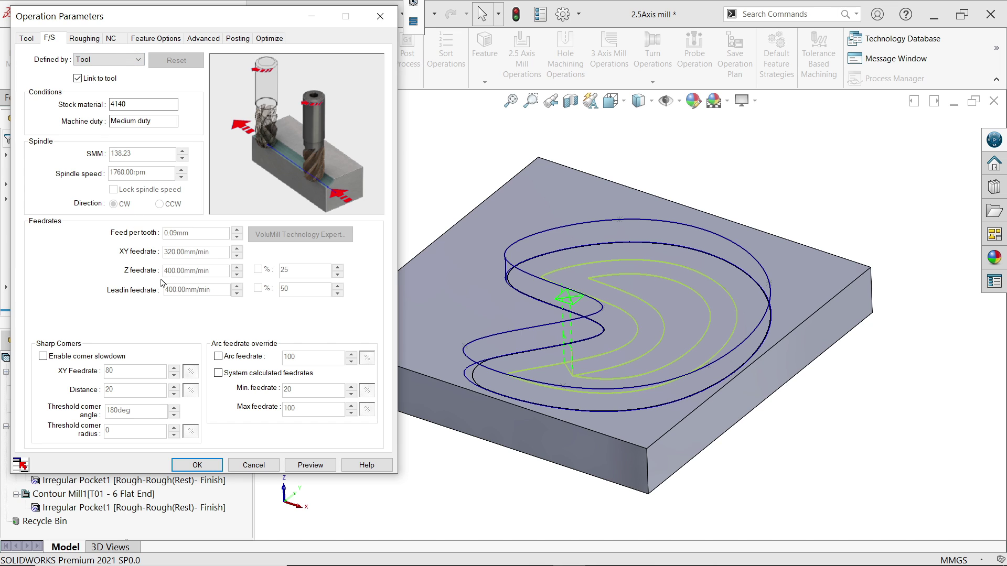
left_click(109, 59)
left_click(103, 72)
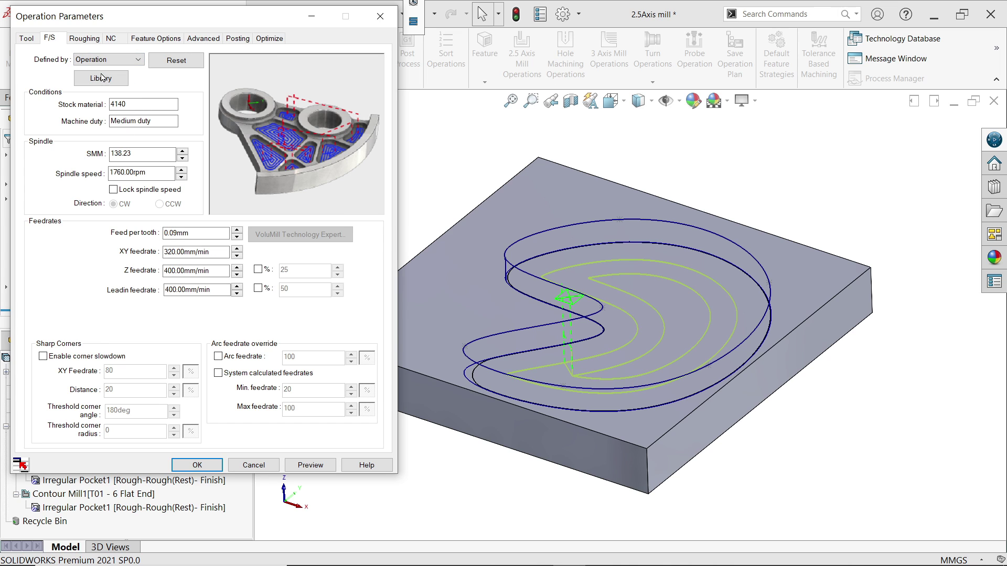
left_click(137, 170)
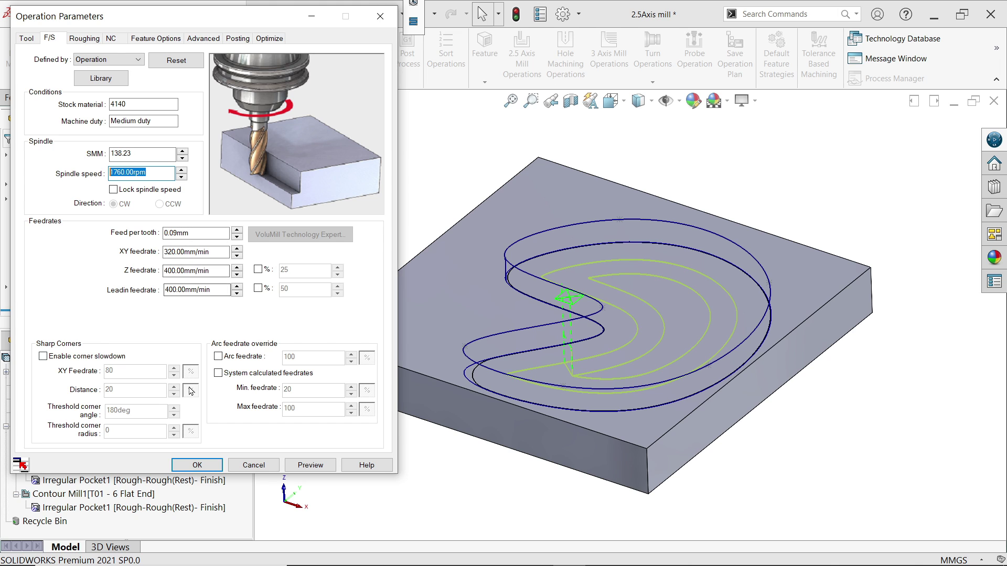
Step: Change Rough Mill1's roughing pattern from Pocket Out to Zigzag, preview it, and confirm
left_click(84, 39)
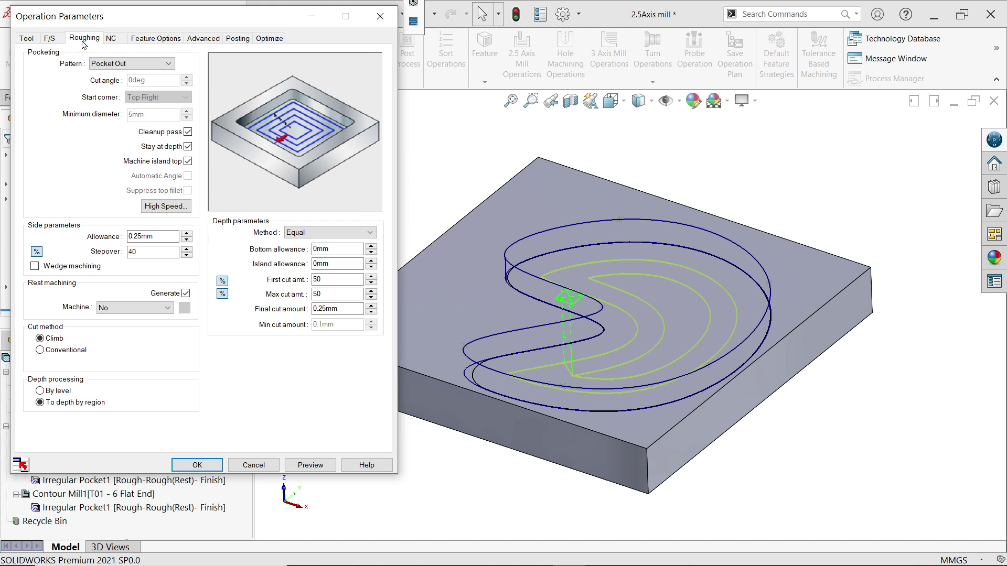
left_click(142, 65)
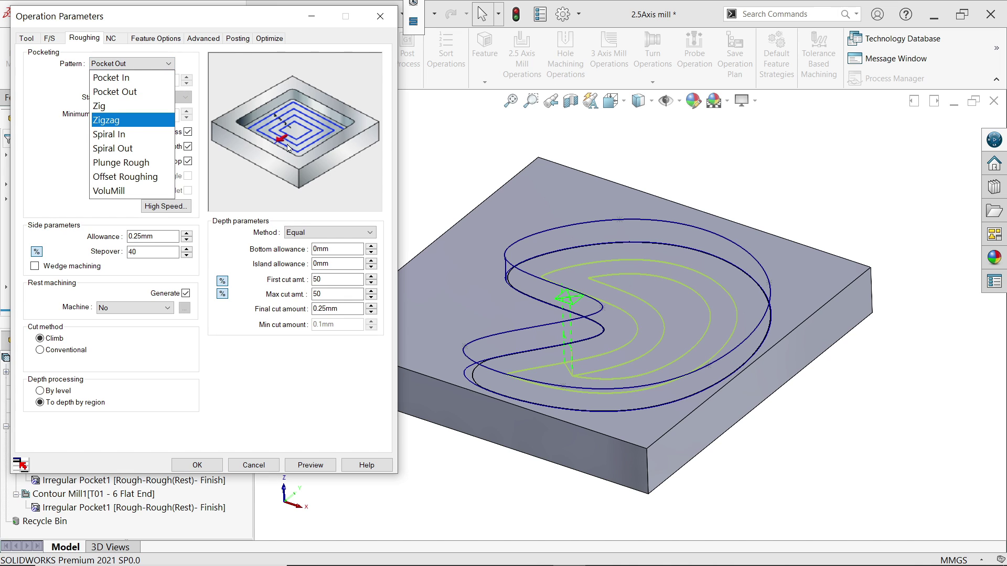
left_click(118, 122)
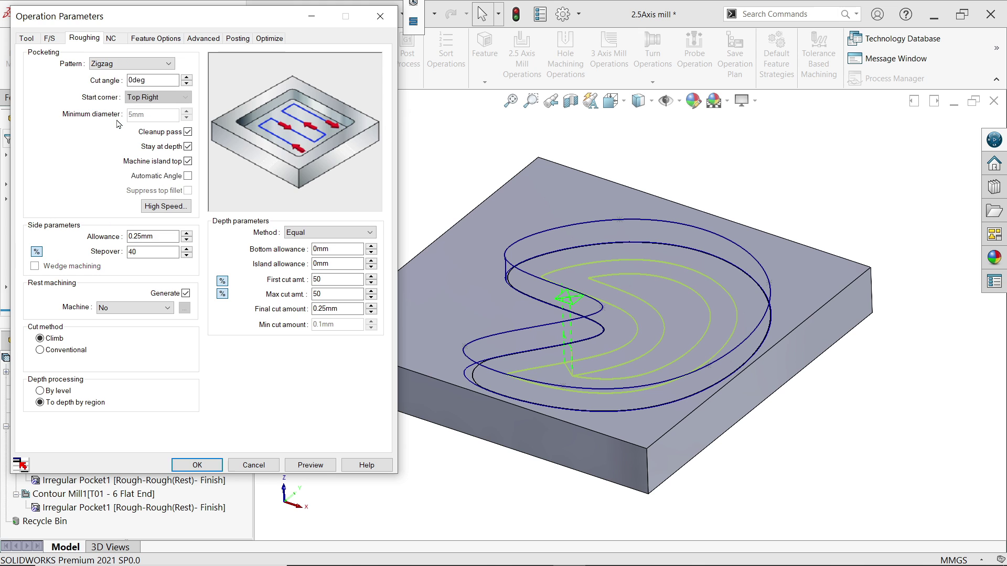
left_click(304, 464)
middle_click_drag(697, 348, 701, 444)
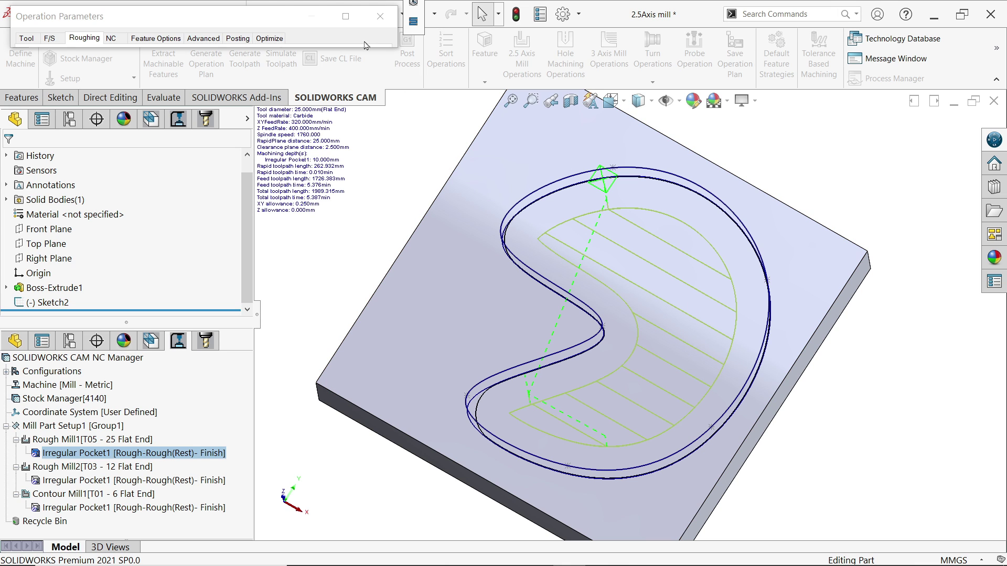
left_click(347, 19)
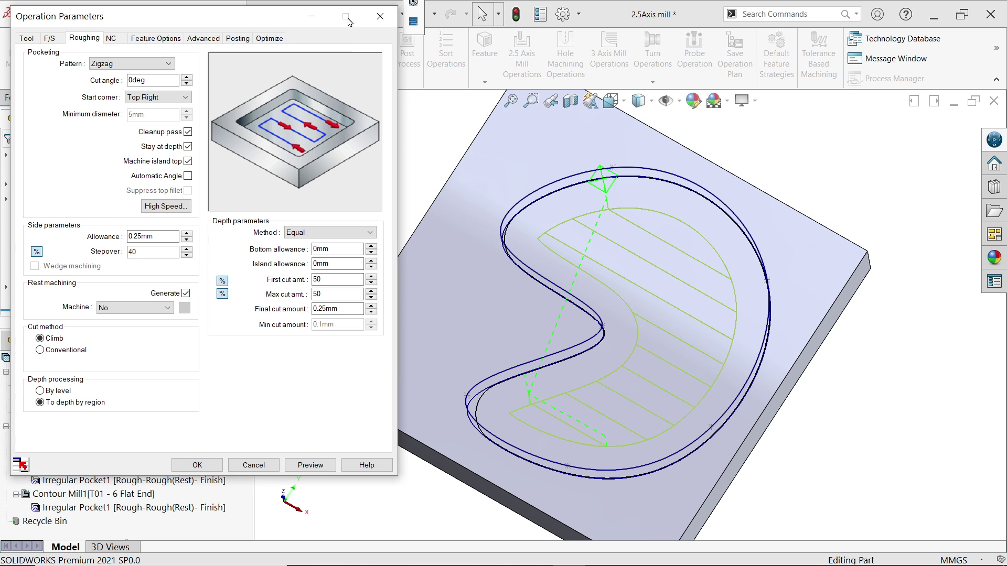
left_click(197, 466)
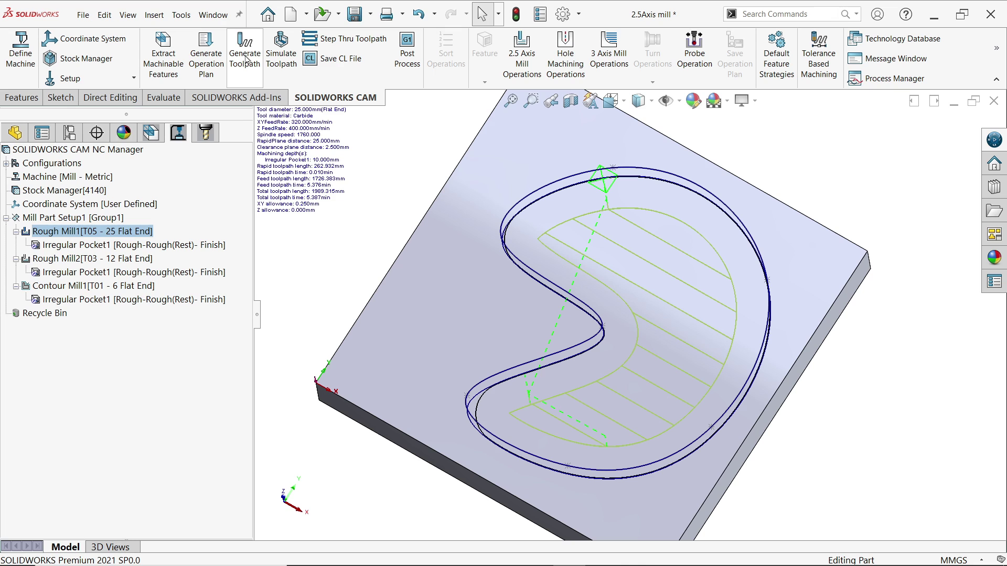
Step: Regenerate toolpaths for the whole Mill Part Setup1 with the new zigzag settings
left_click(244, 58)
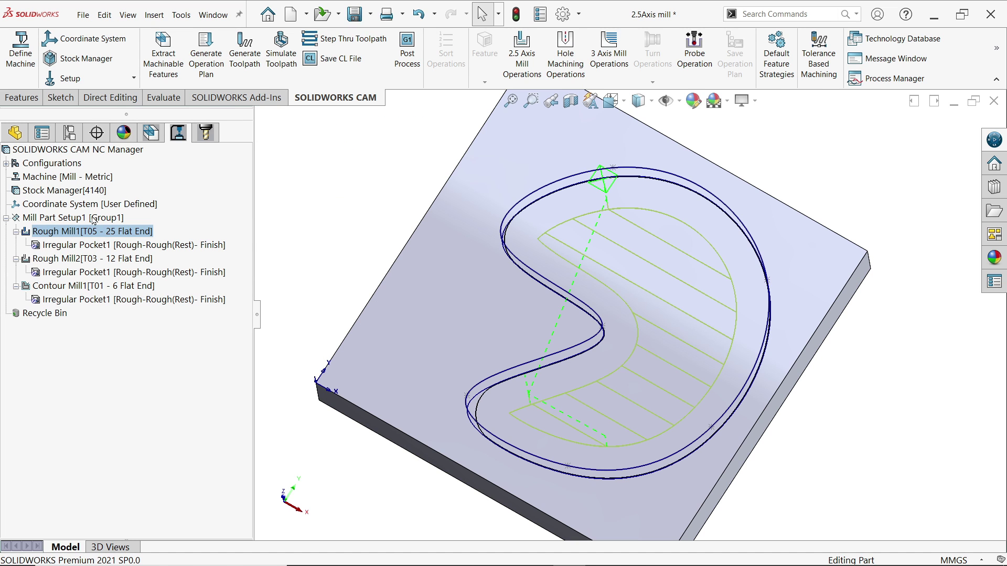
left_click(74, 218)
left_click(242, 59)
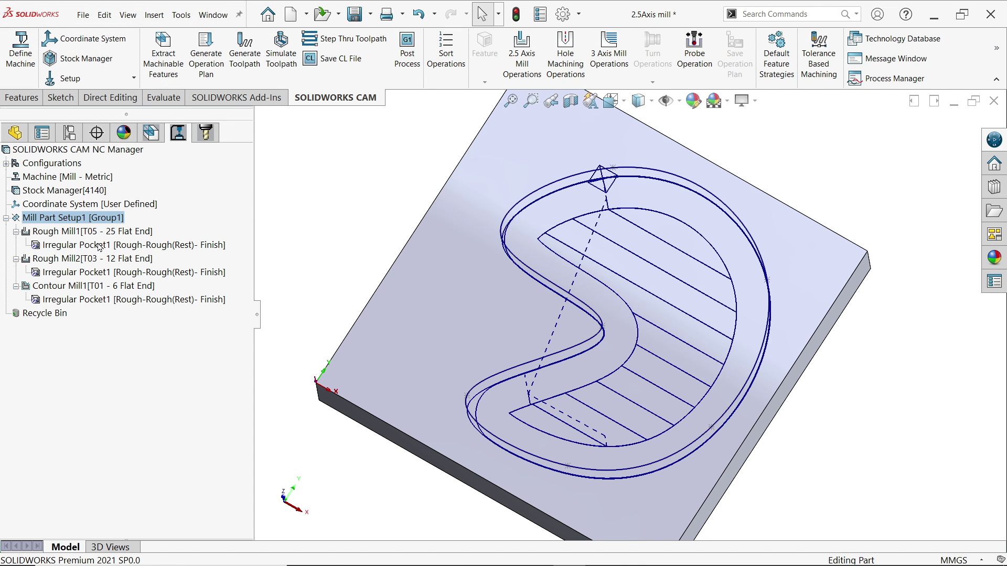
Step: Simulate Rough Mill1's zigzag roughing from uncut stock to the end, then close the simulation
left_click(100, 246)
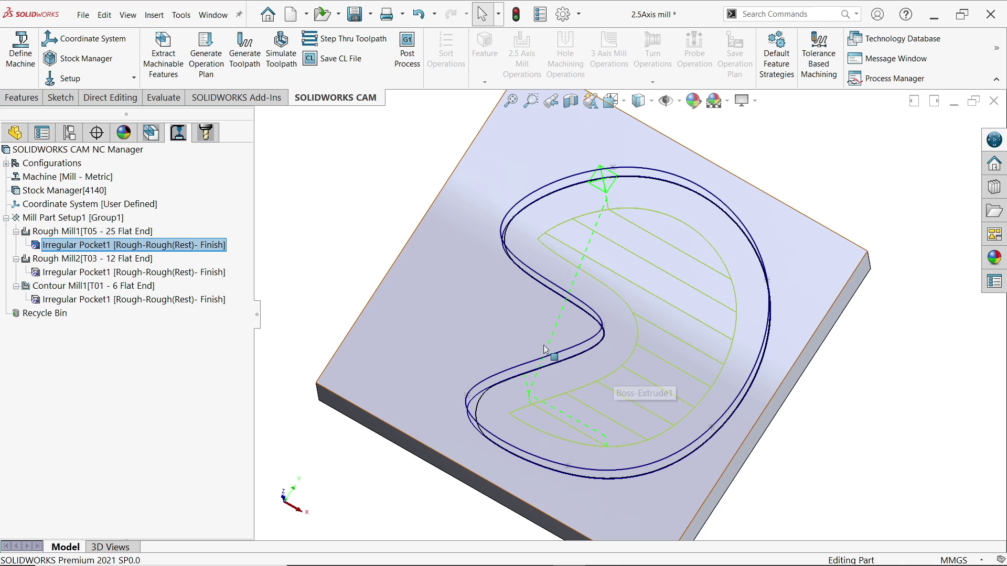
right_click(155, 245)
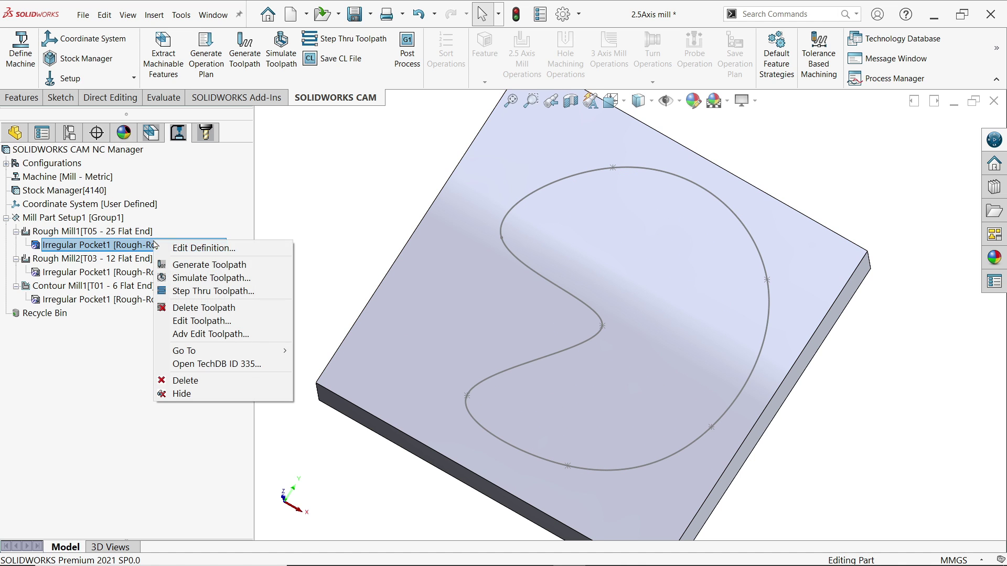
left_click(199, 279)
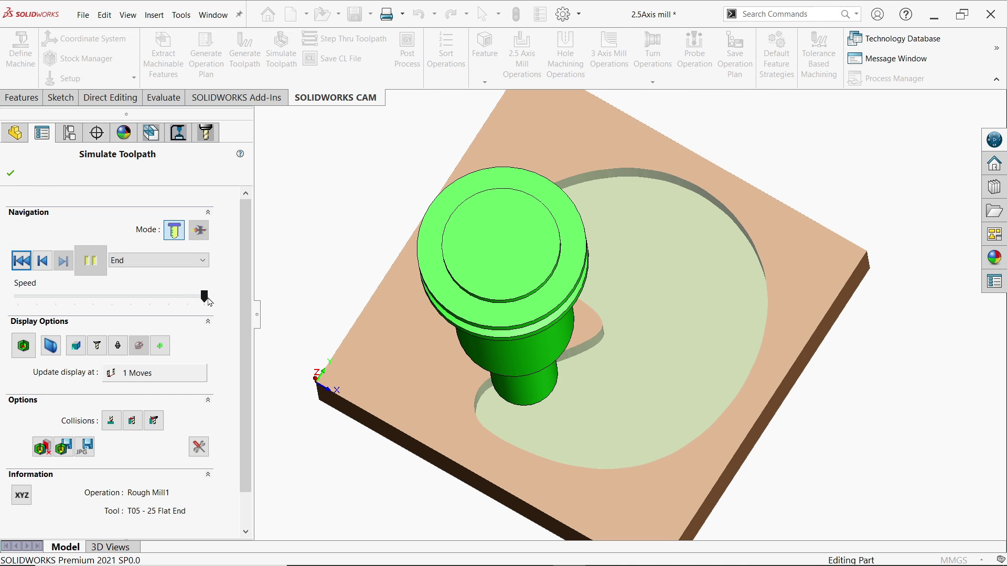
left_click_drag(205, 297, 189, 300)
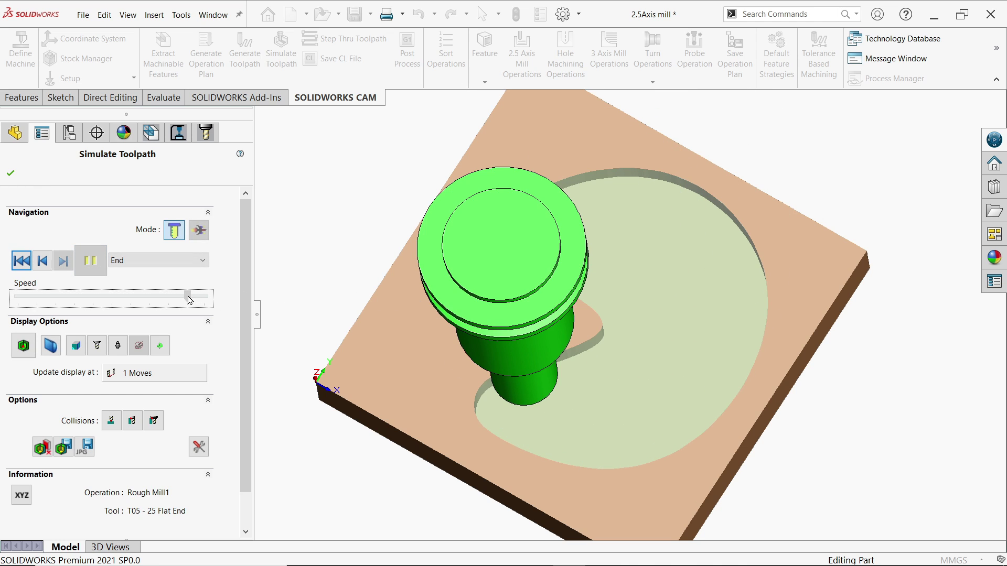
left_click(22, 260)
left_click(91, 262)
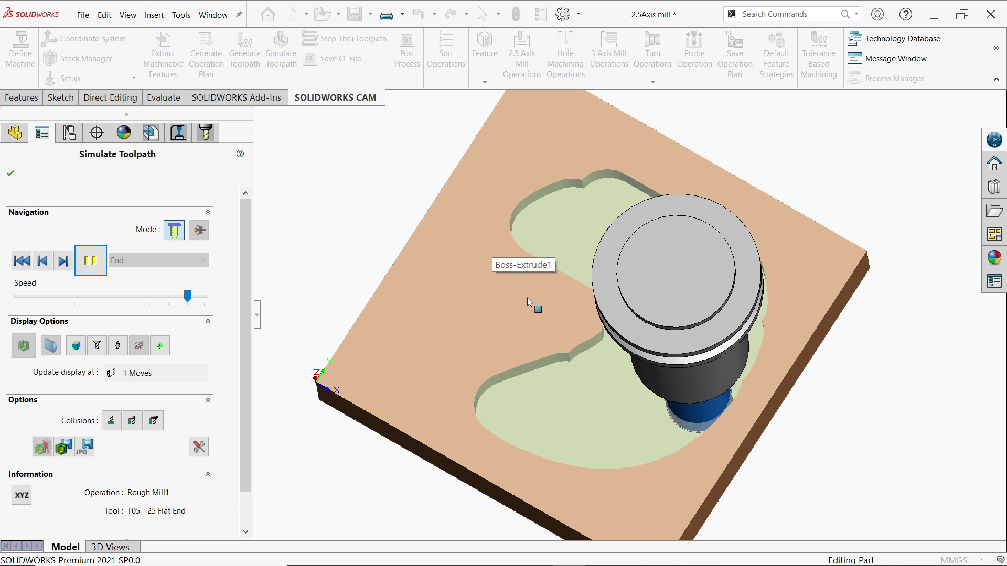
left_click(11, 174)
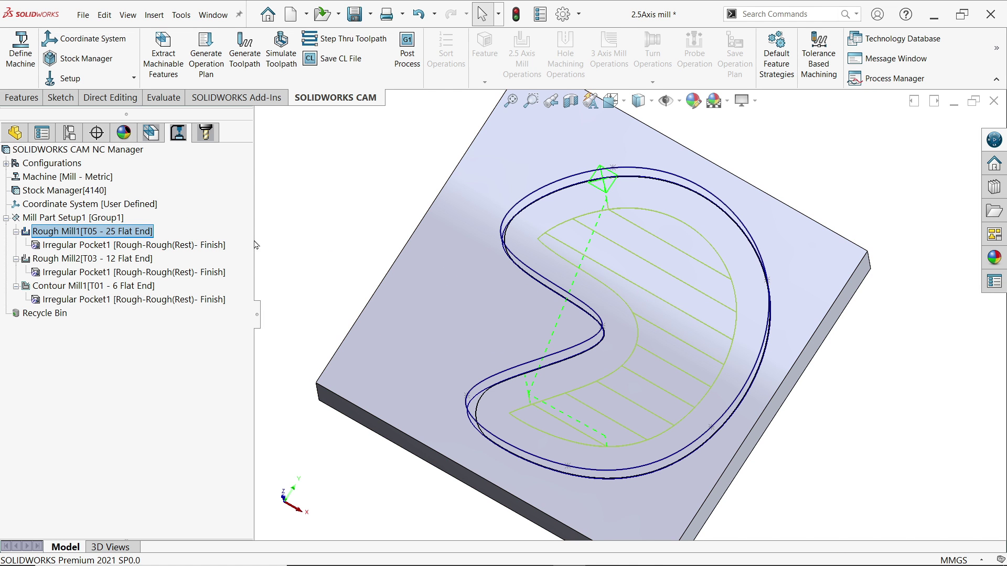
Step: Switch Irregular Pocket1's roughing pattern from Zigzag to Pocket In, keeping the 40 stepover
right_click(153, 249)
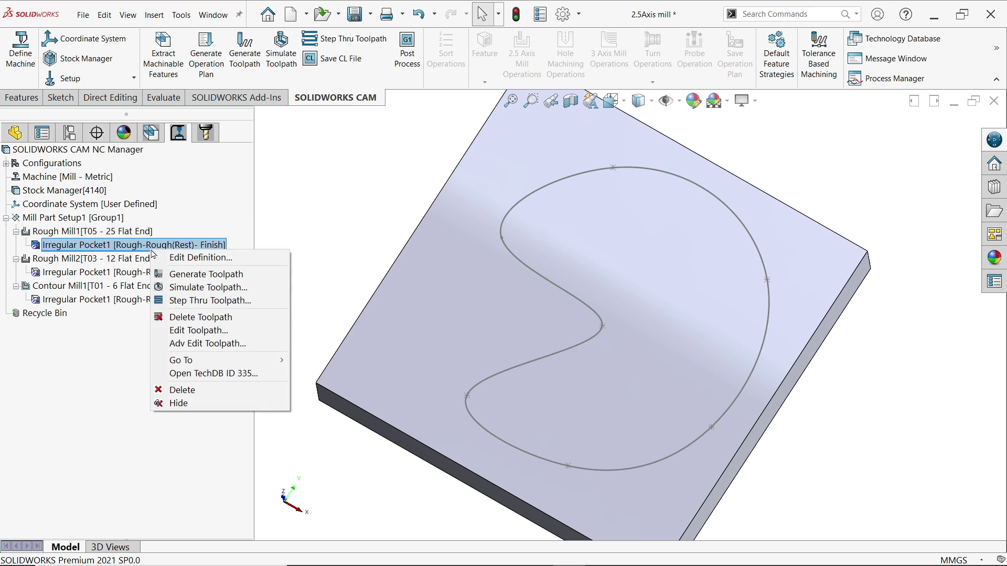
left_click(186, 257)
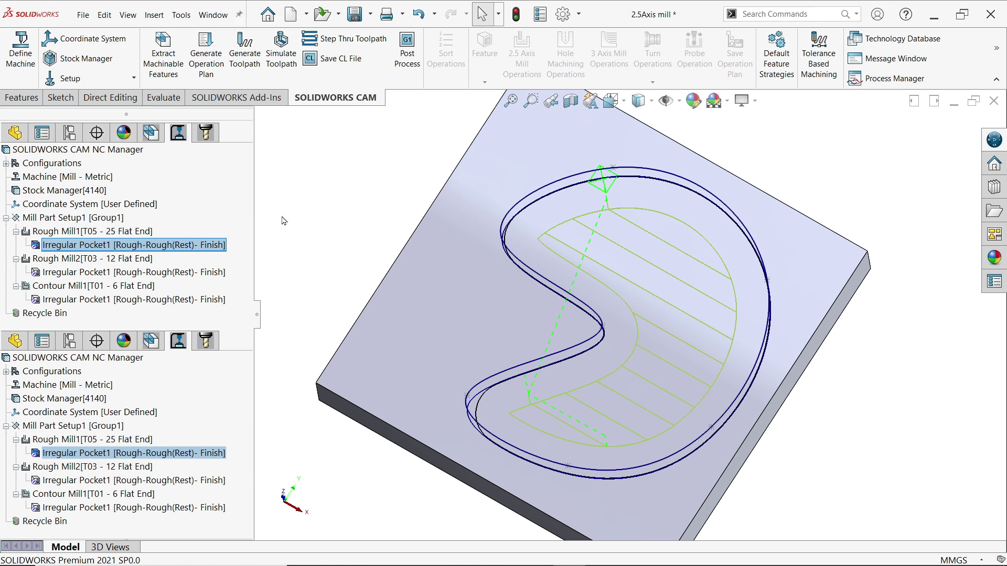
left_click(117, 65)
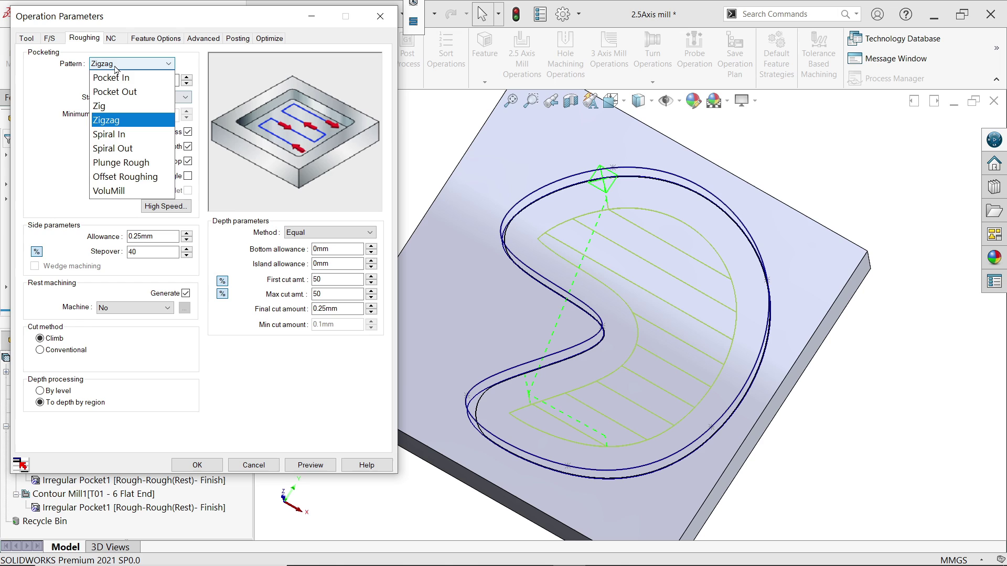
left_click(111, 78)
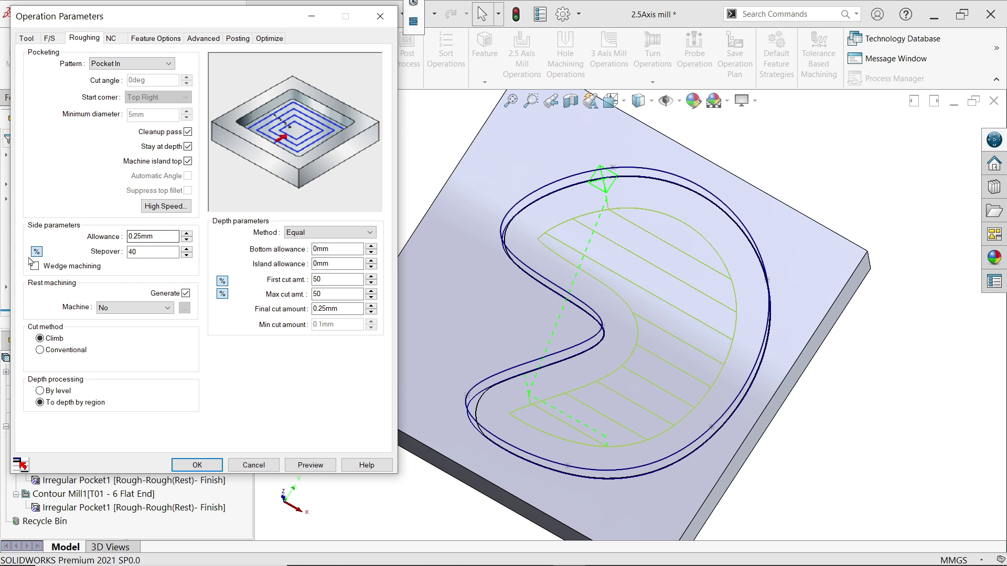
left_click(137, 254)
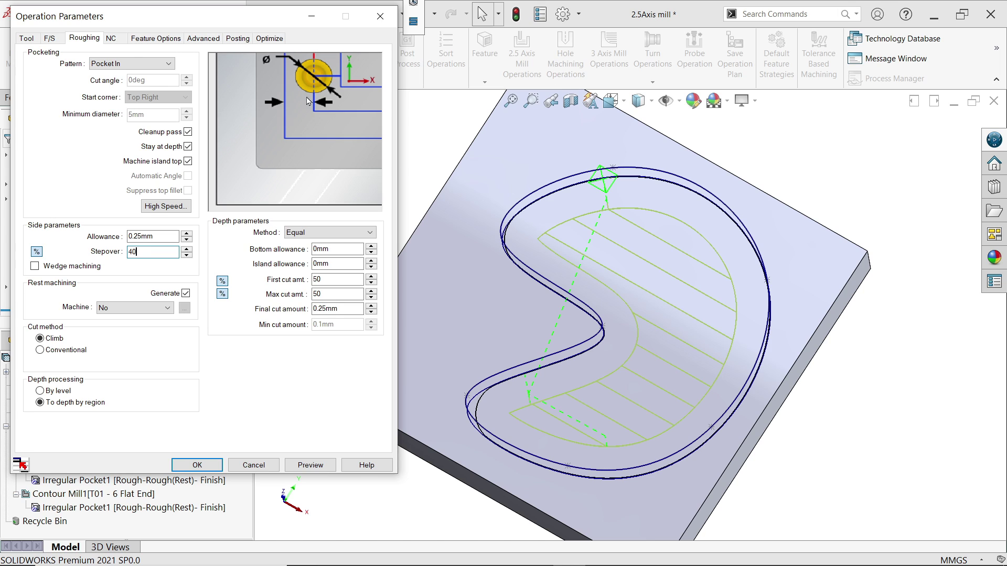
Step: Review the first and max cut amounts and keep the Equal depth step method
left_click(329, 280)
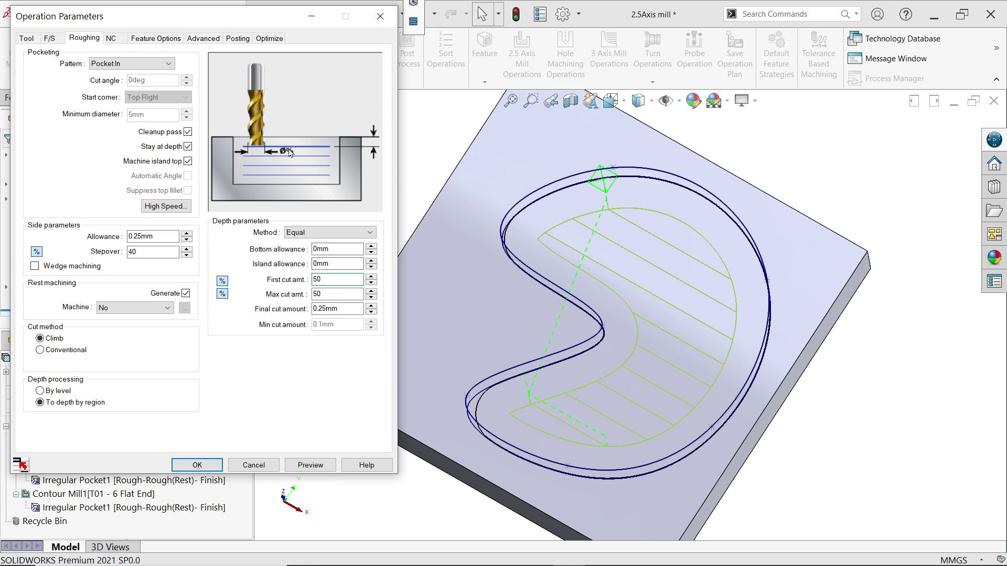
left_click(334, 296)
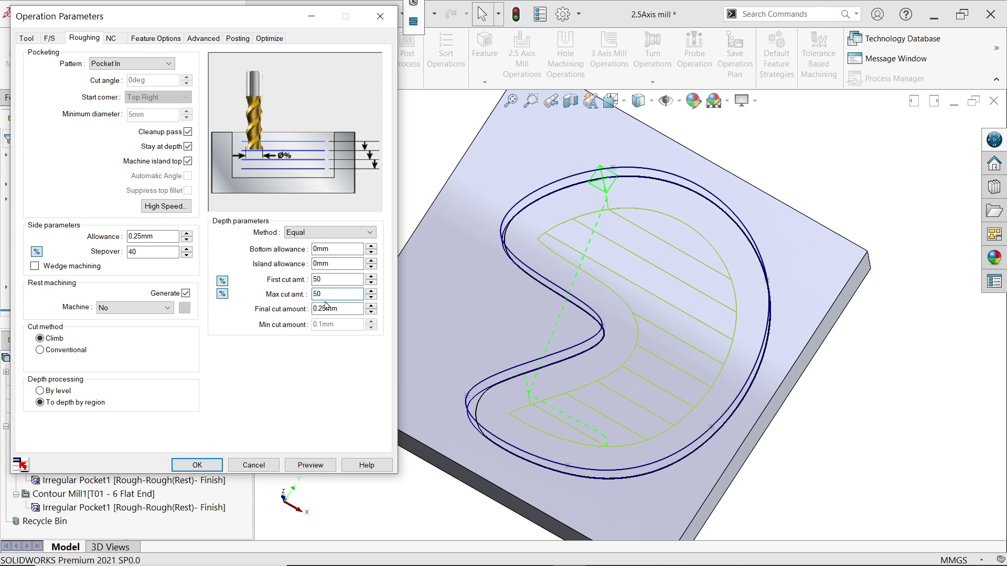
left_click(320, 233)
left_click(320, 233)
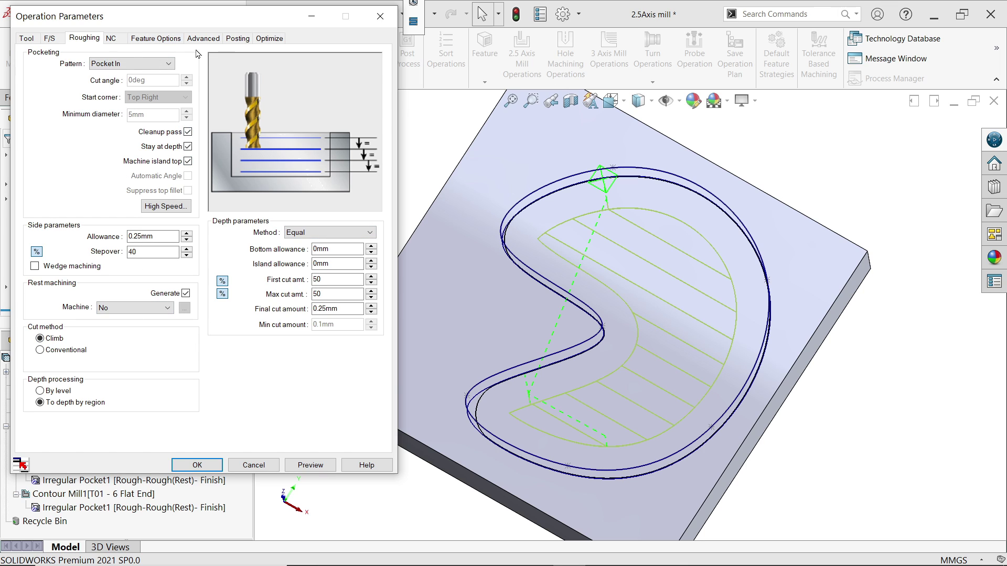
Step: Review the NC and entry/retract settings, then apply to regenerate the Pocket In toolpath
left_click(116, 41)
left_click(152, 41)
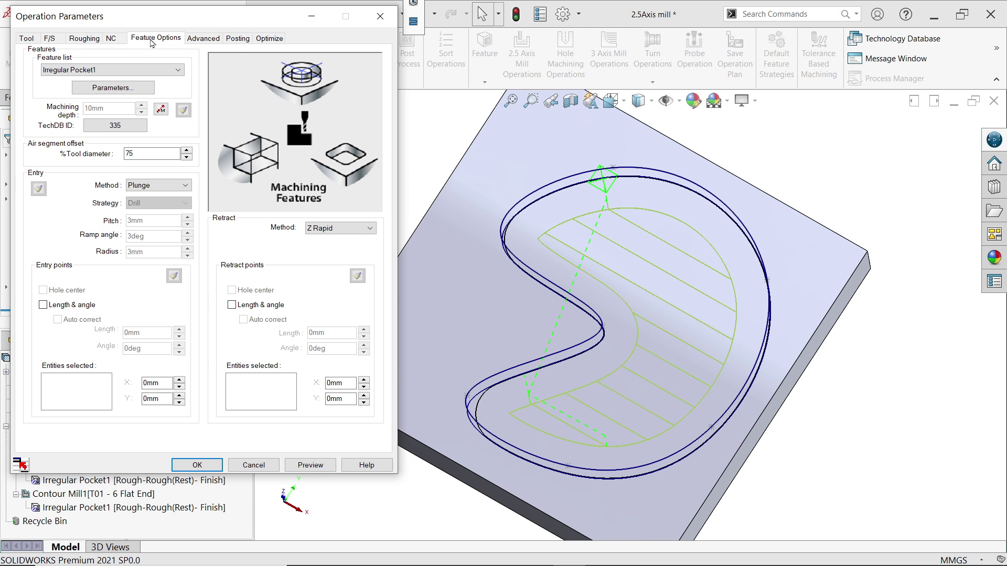
left_click(86, 40)
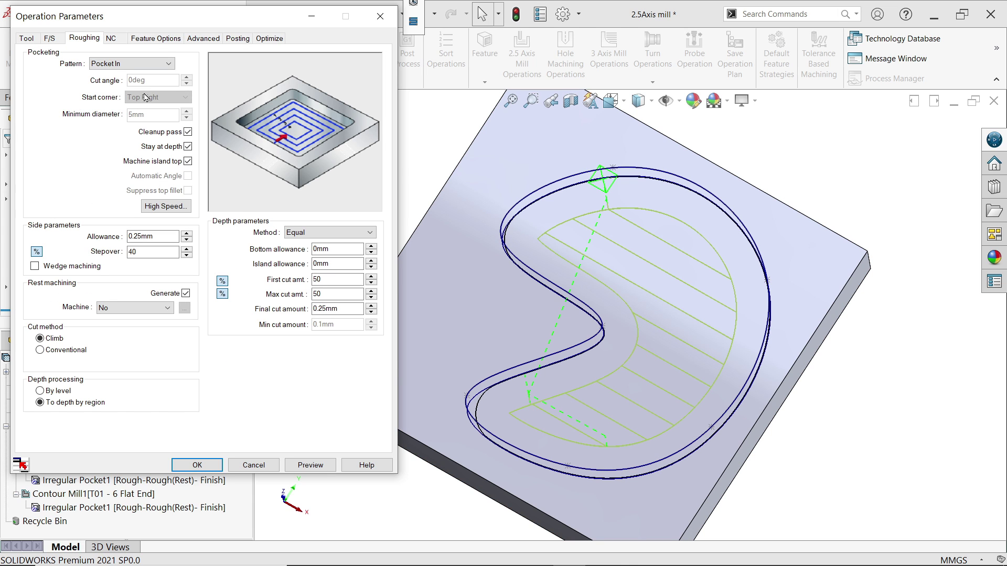
left_click(190, 466)
middle_click_drag(530, 367, 498, 359)
Step: Select the Rough Mill1 pocket operation and save the toolpaths as CL file part2 (.clt)
scroll(603, 400, "up", 2)
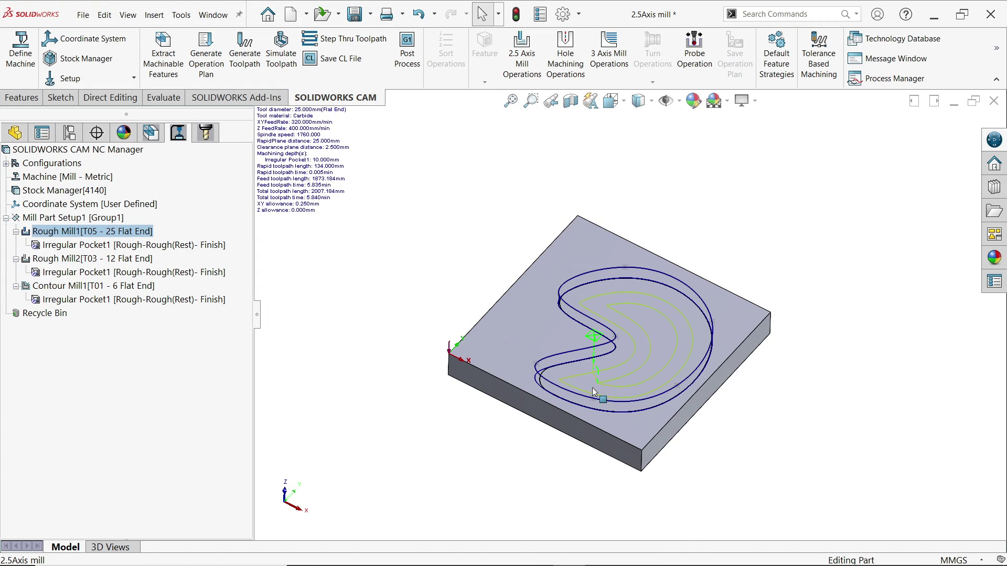
middle_click_drag(648, 390, 624, 325)
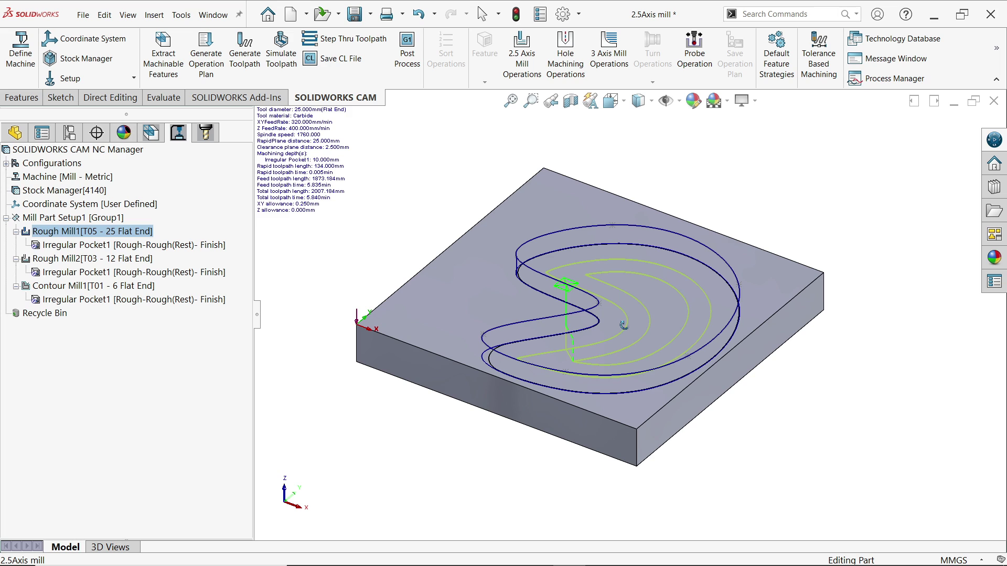
left_click(583, 345)
scroll(645, 178, "down", 1)
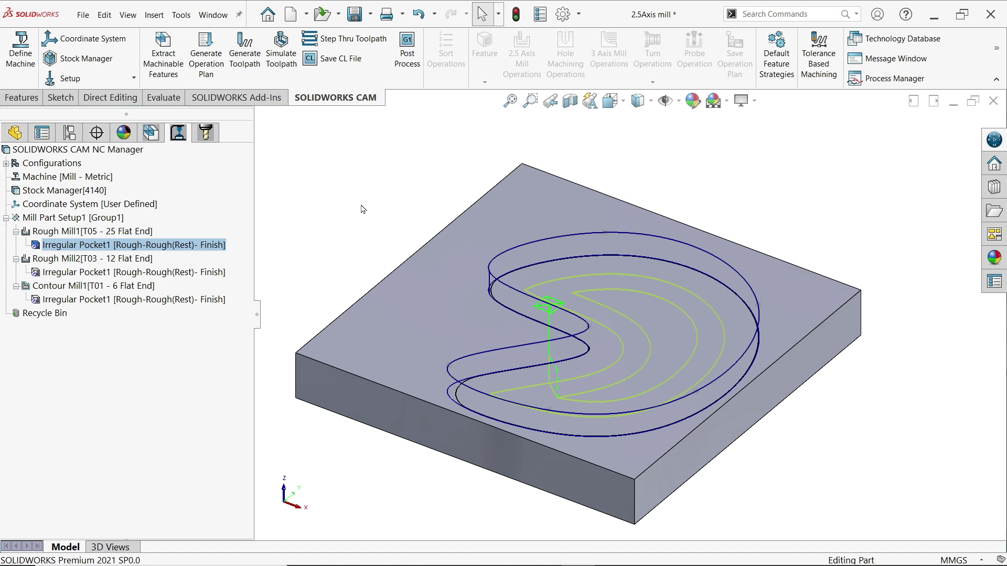
left_click(344, 61)
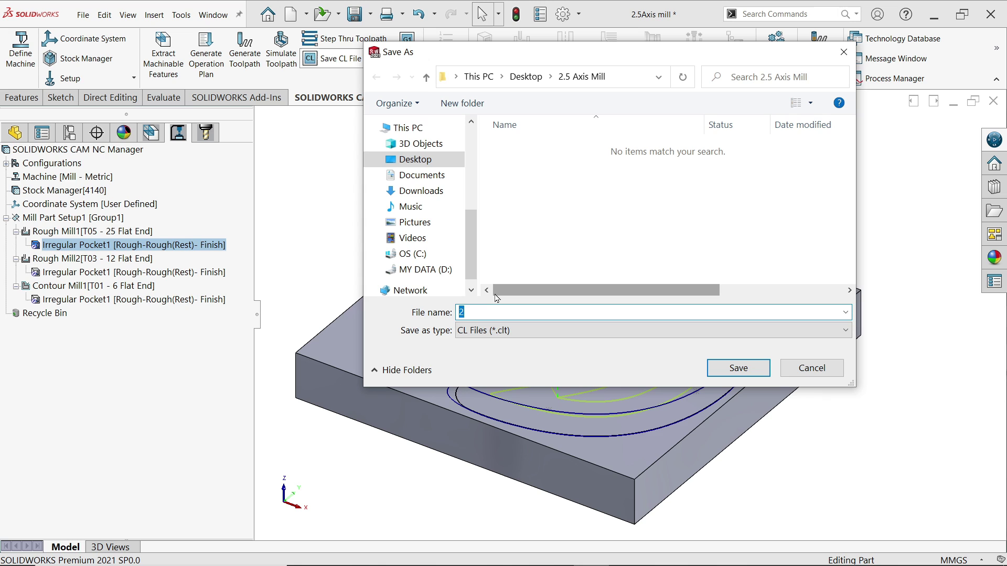
type("part")
left_click(739, 367)
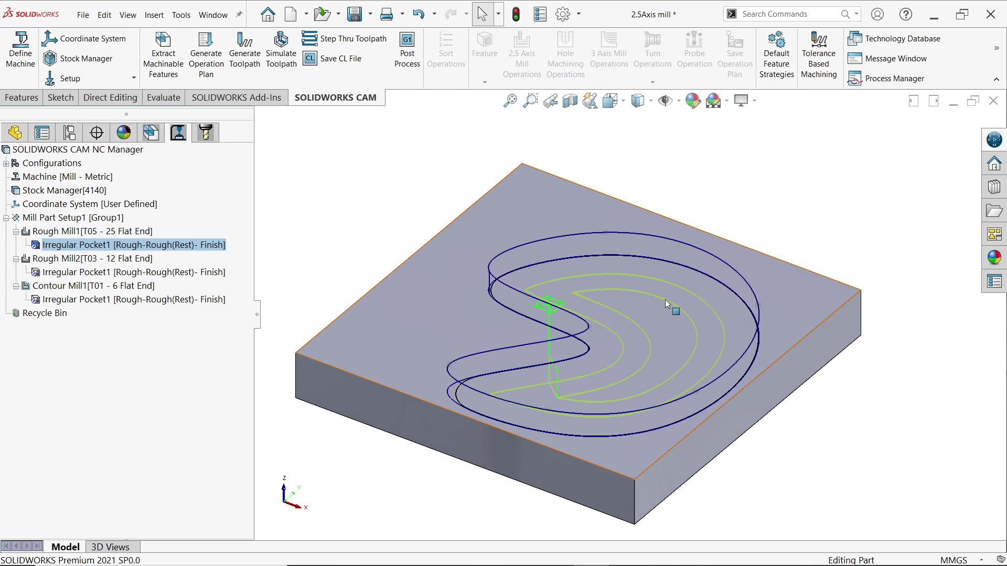
Step: Post-process the toolpaths into a G code file of about 94 KB Fanuc NC code
left_click(407, 62)
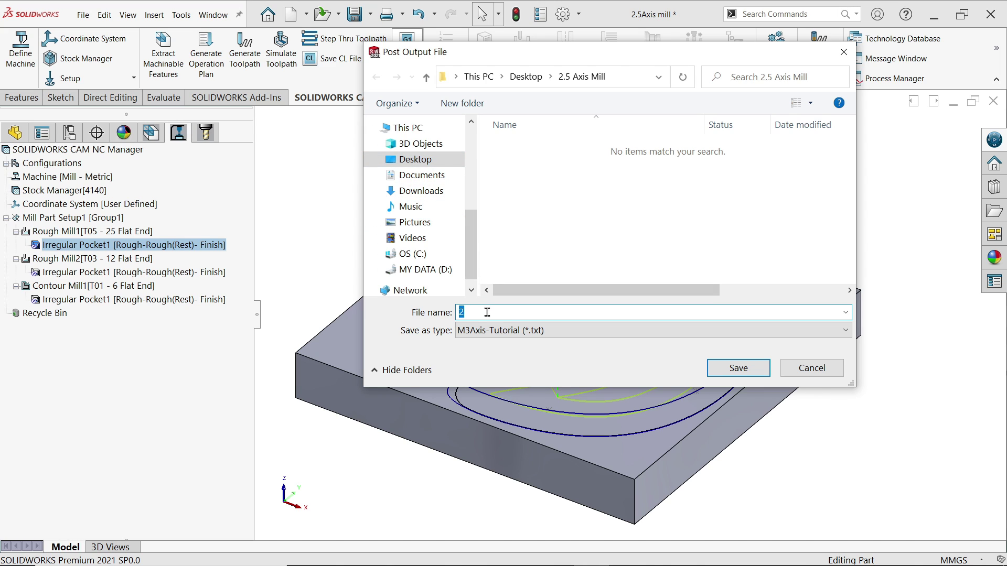
type("G code")
left_click(738, 367)
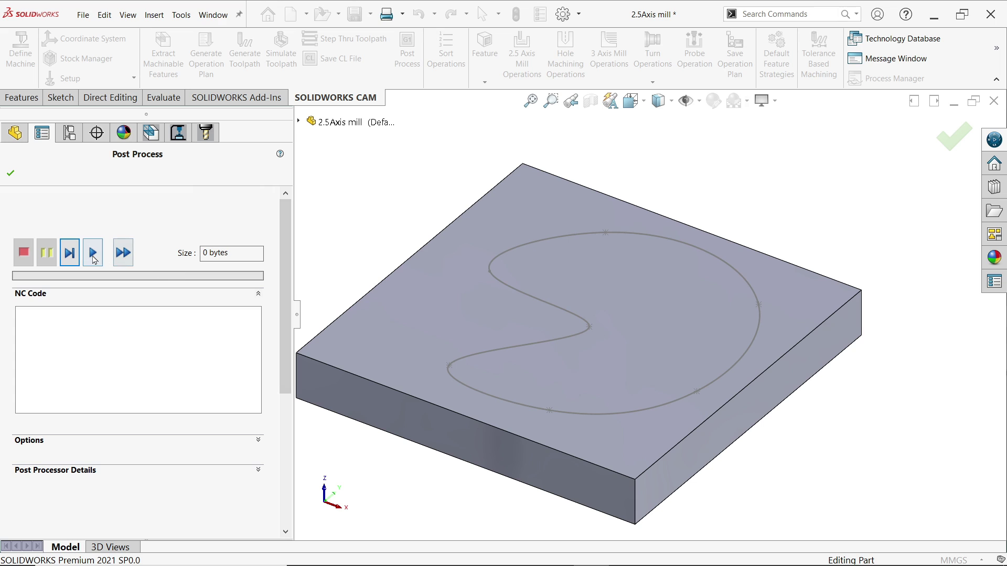
left_click(93, 254)
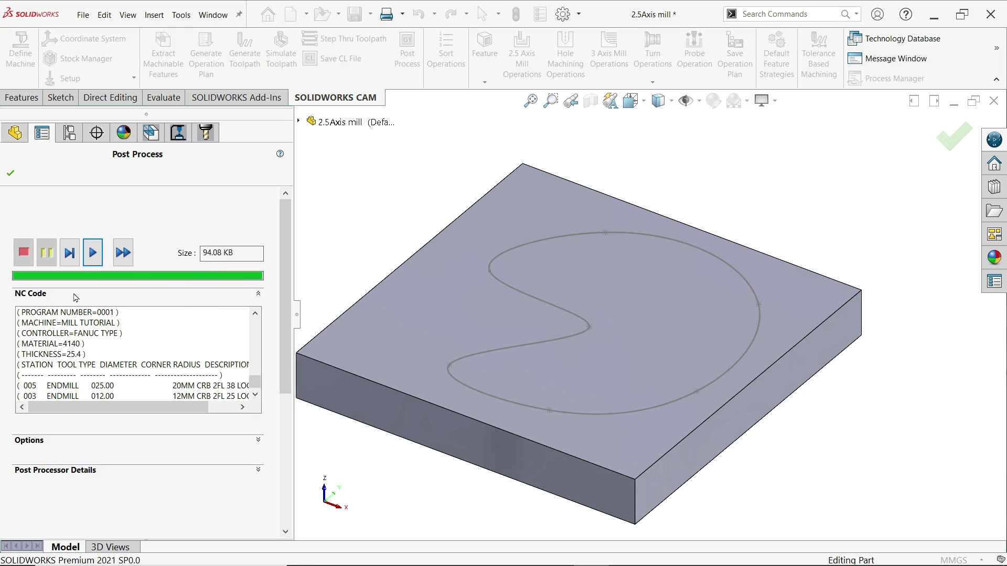
left_click(10, 173)
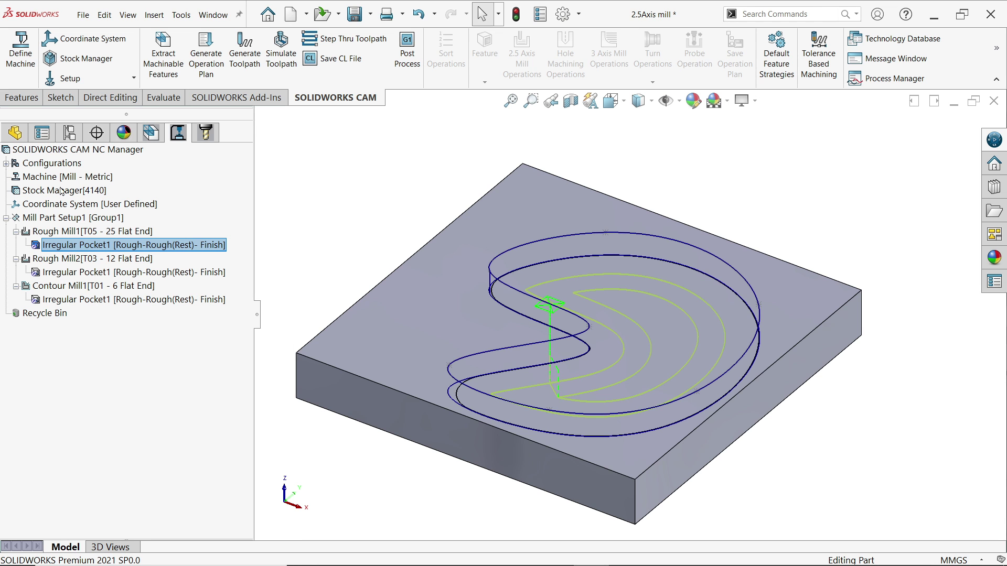
Step: Minimize SOLIDWORKS and open the G code file in the Desktop's 2.5 Axis Mill folder
left_click(934, 14)
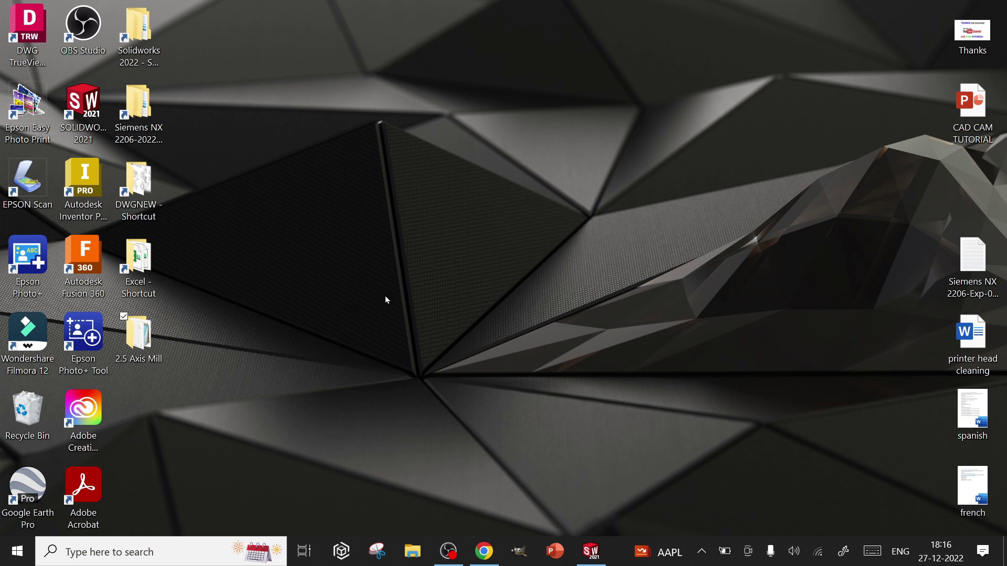
double_click(150, 352)
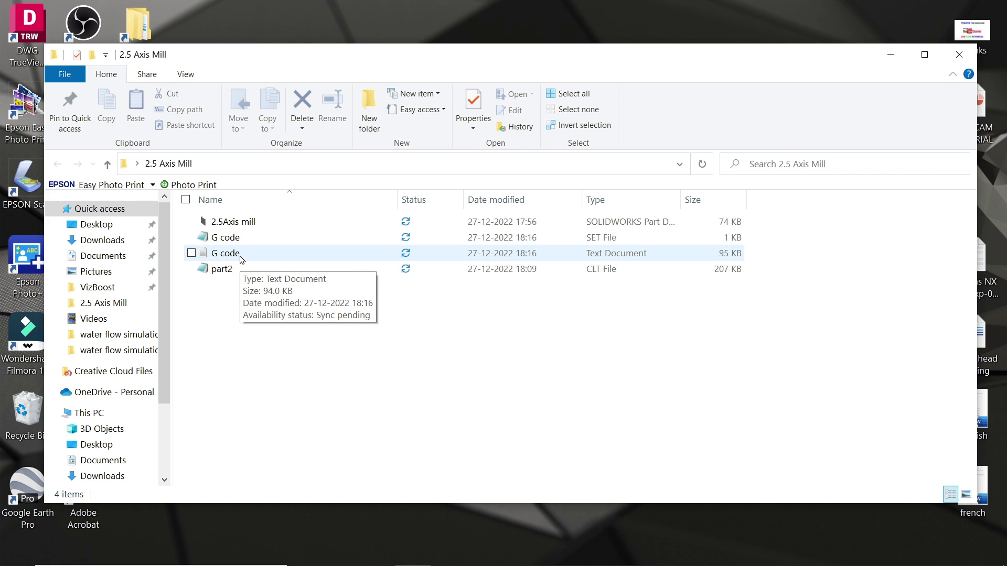
double_click(241, 257)
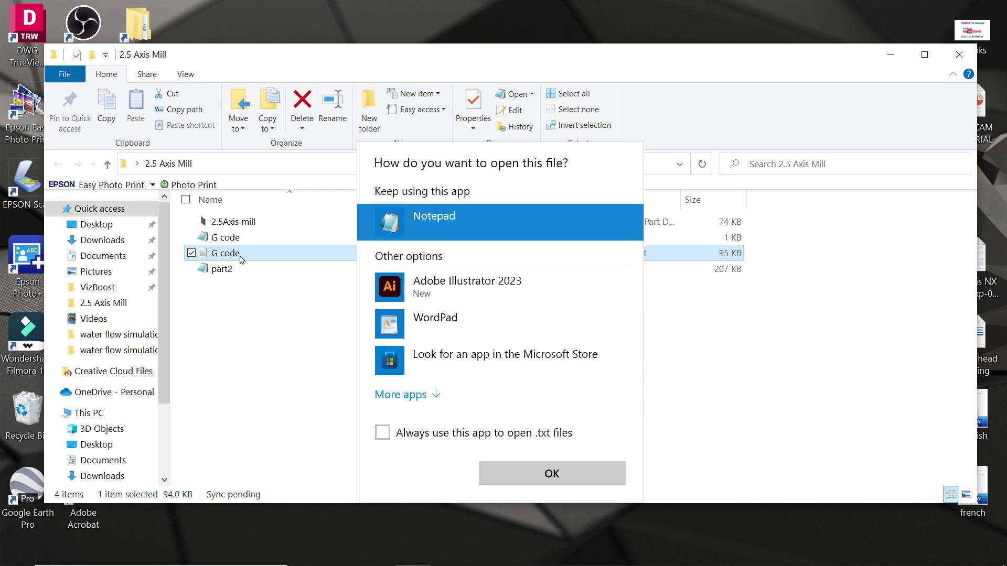
Step: Open the G code file in Notepad and scroll through its N-numbered program lines
left_click(551, 484)
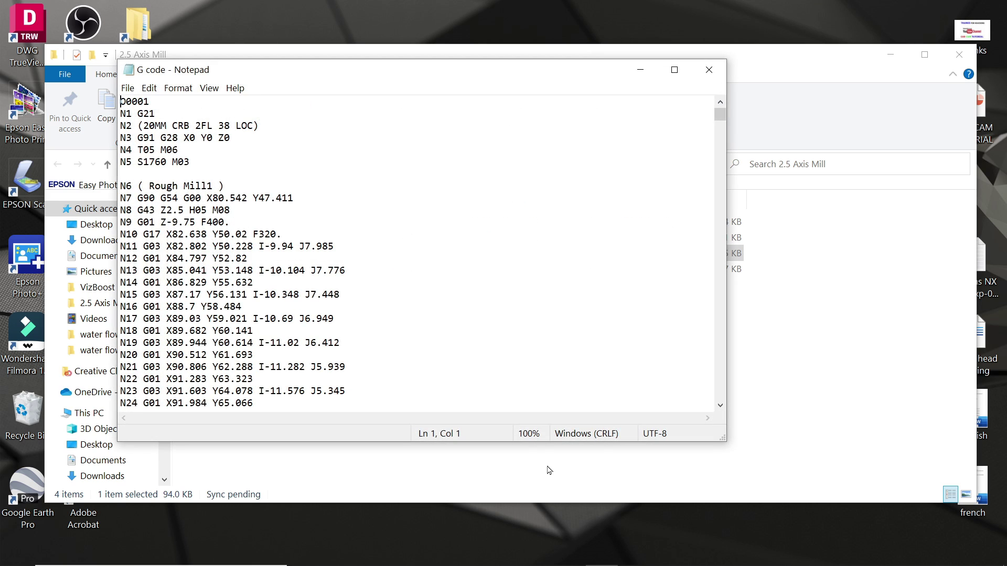
scroll(261, 169, "down", 1)
scroll(261, 169, "down", 20)
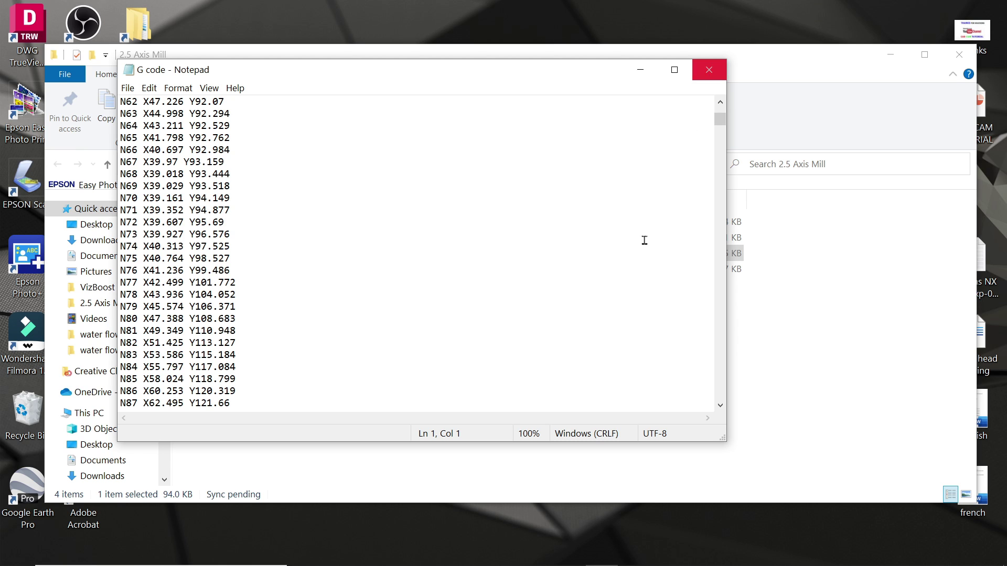
left_click(565, 548)
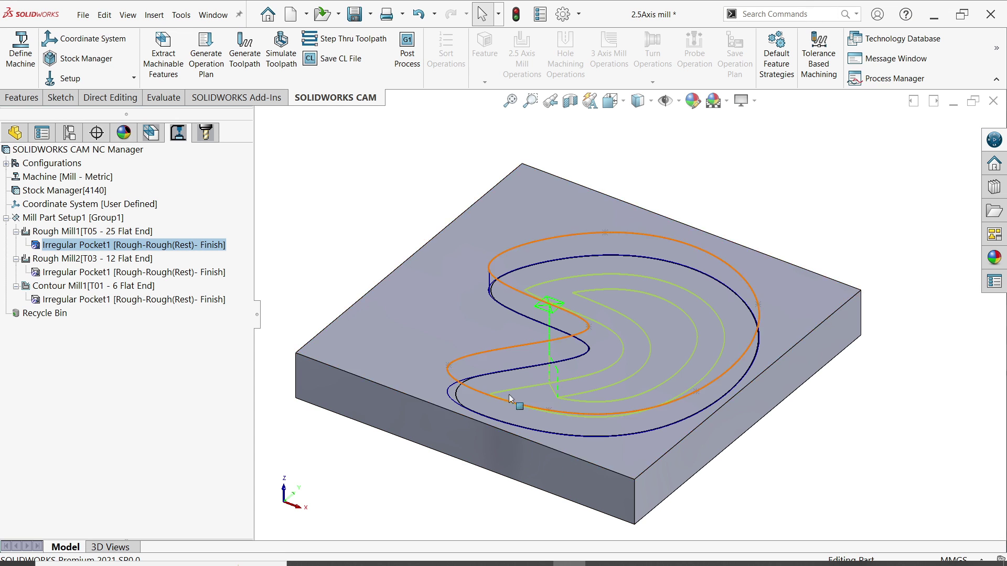